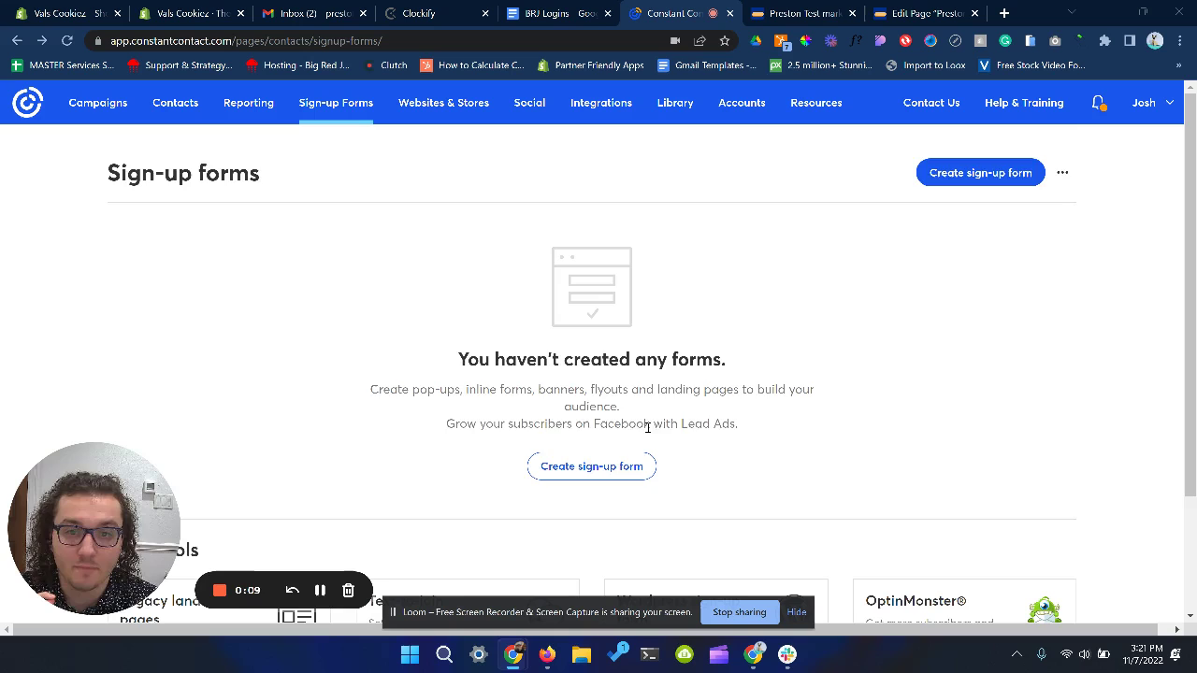
Step: Scroll the empty Sign-up forms page to confirm no forms exist yet
scroll(561, 383, down, 1)
scroll(563, 378, up, 1)
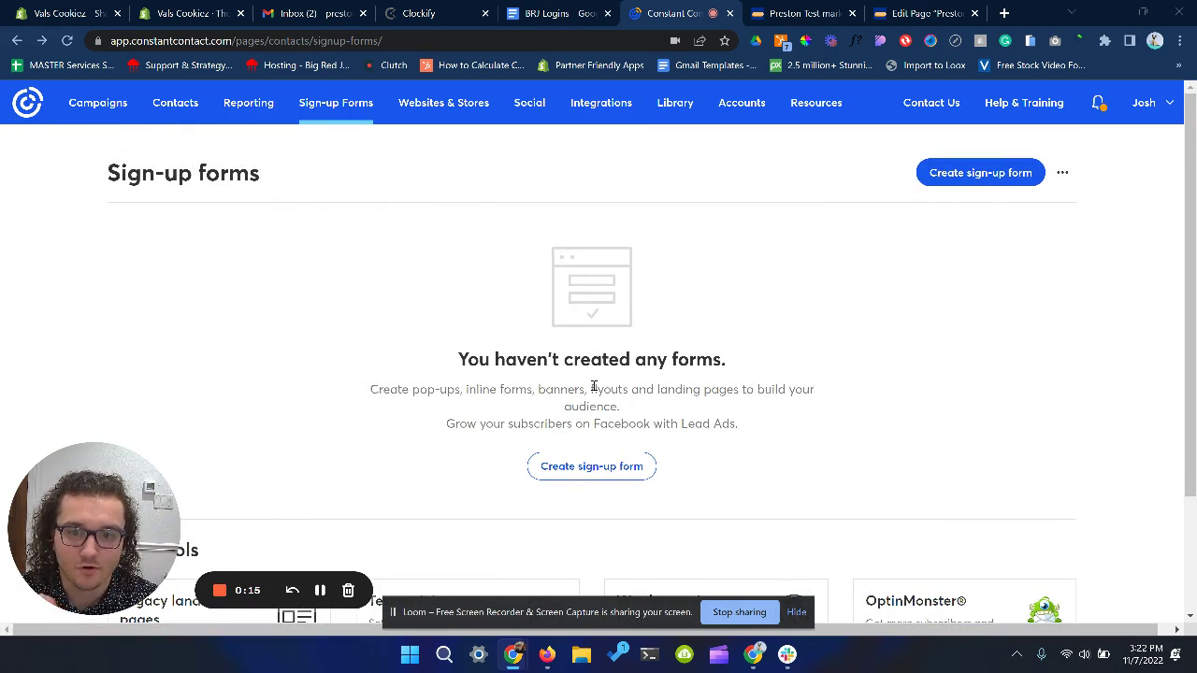
scroll(597, 425, down, 2)
scroll(598, 422, up, 2)
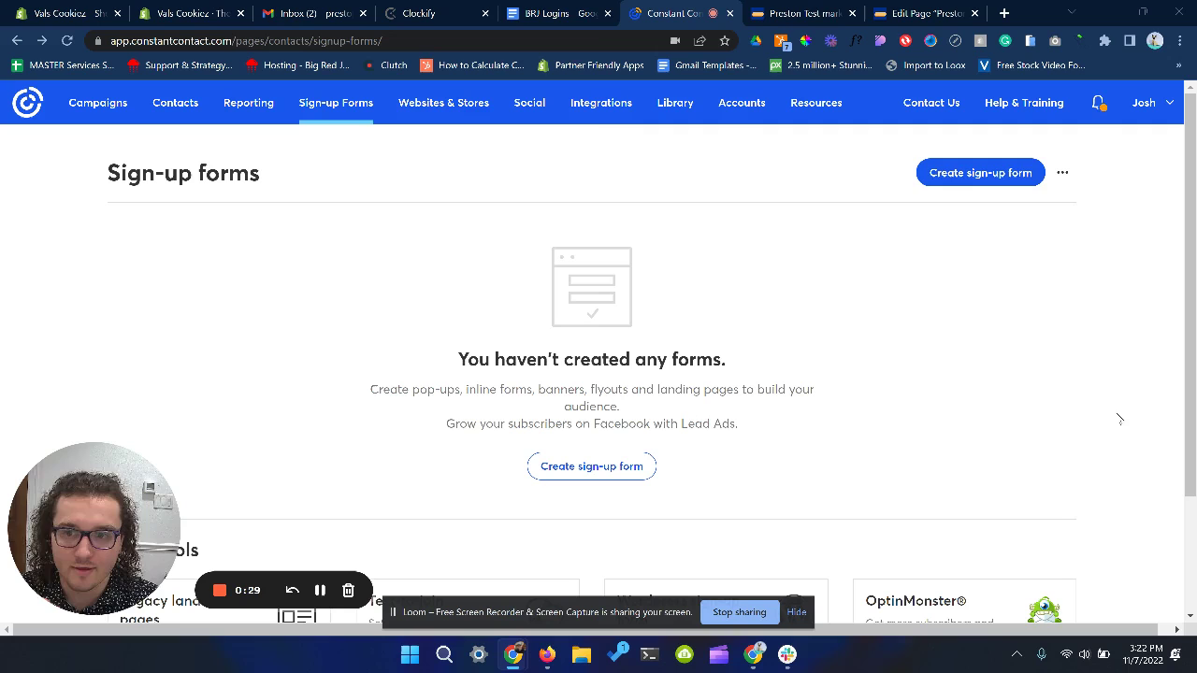
scroll(743, 386, down, 2)
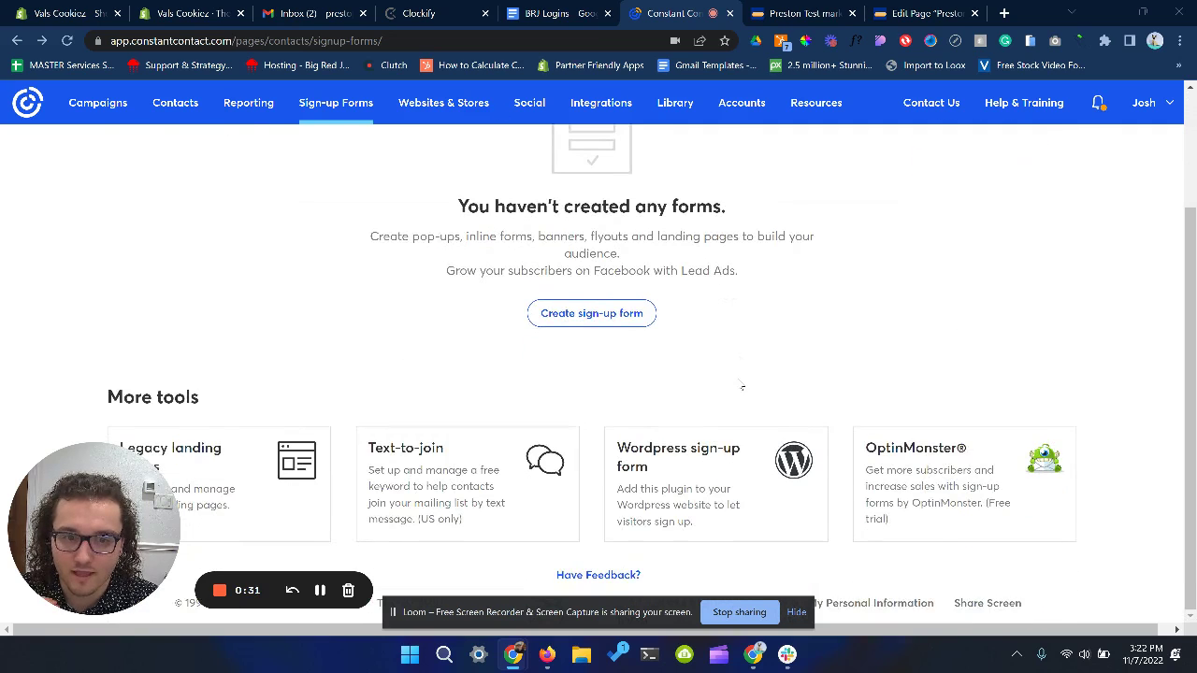
scroll(692, 361, up, 2)
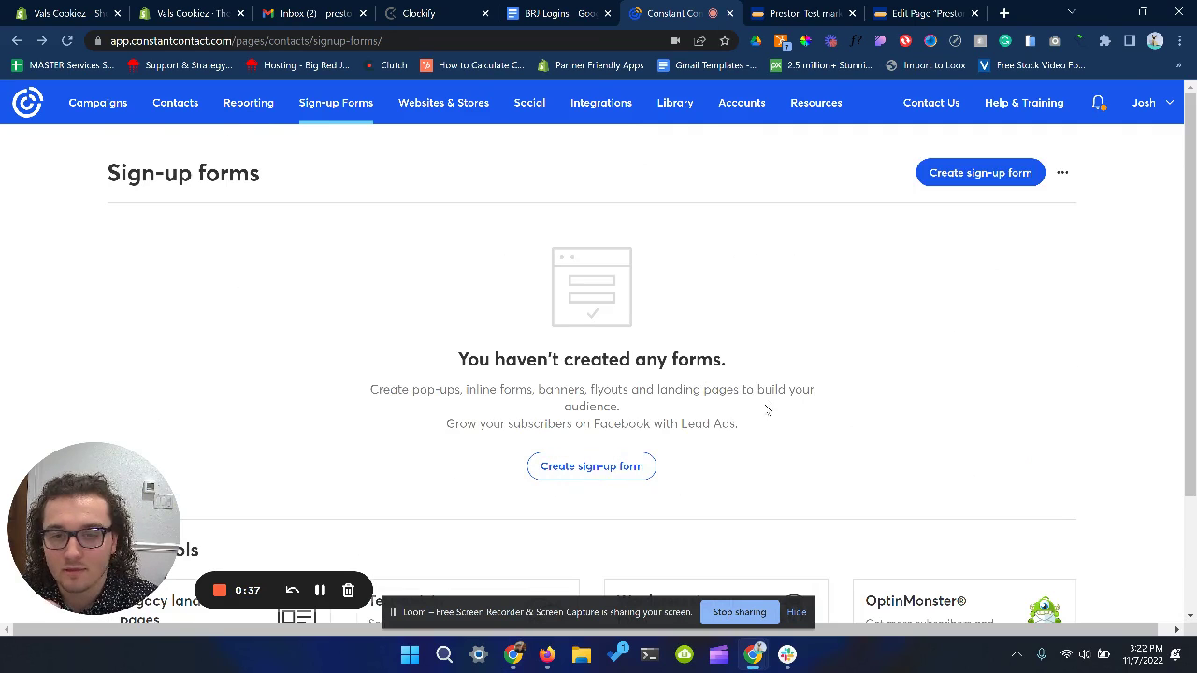
Step: Start a new Inline sign-up form from the Sign-up forms page
click(572, 469)
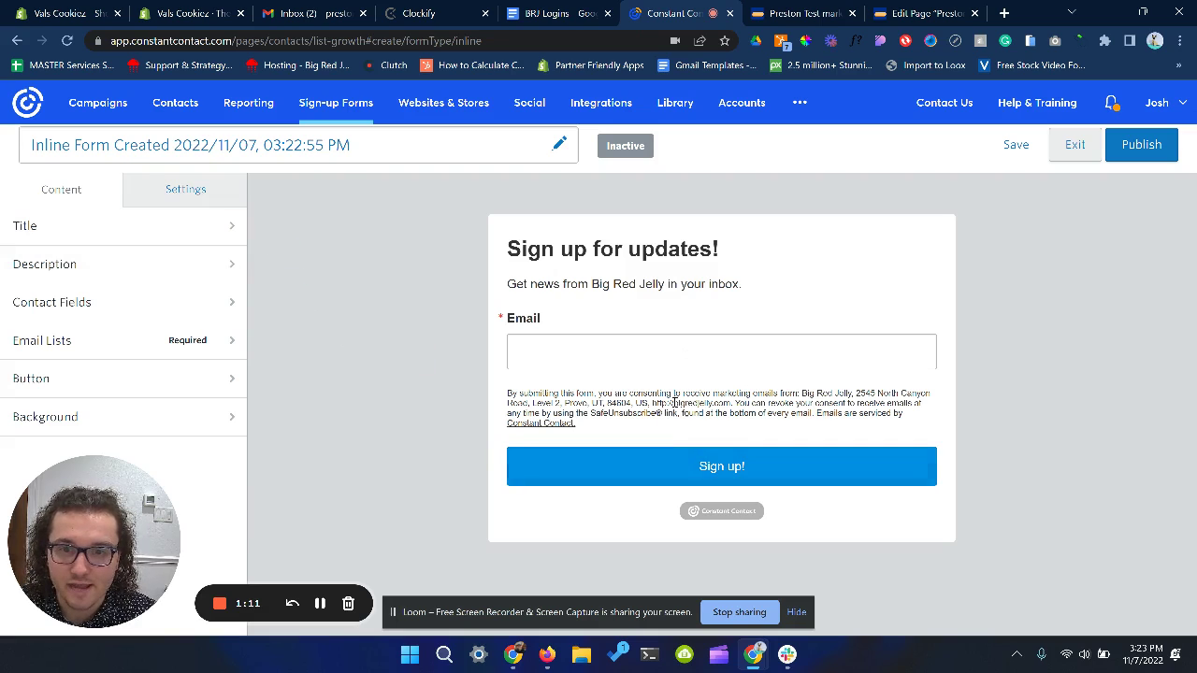
Step: Review the 'Sign up for updates!' title and description settings, leaving them unchanged
drag(750, 250, 489, 248)
click(608, 272)
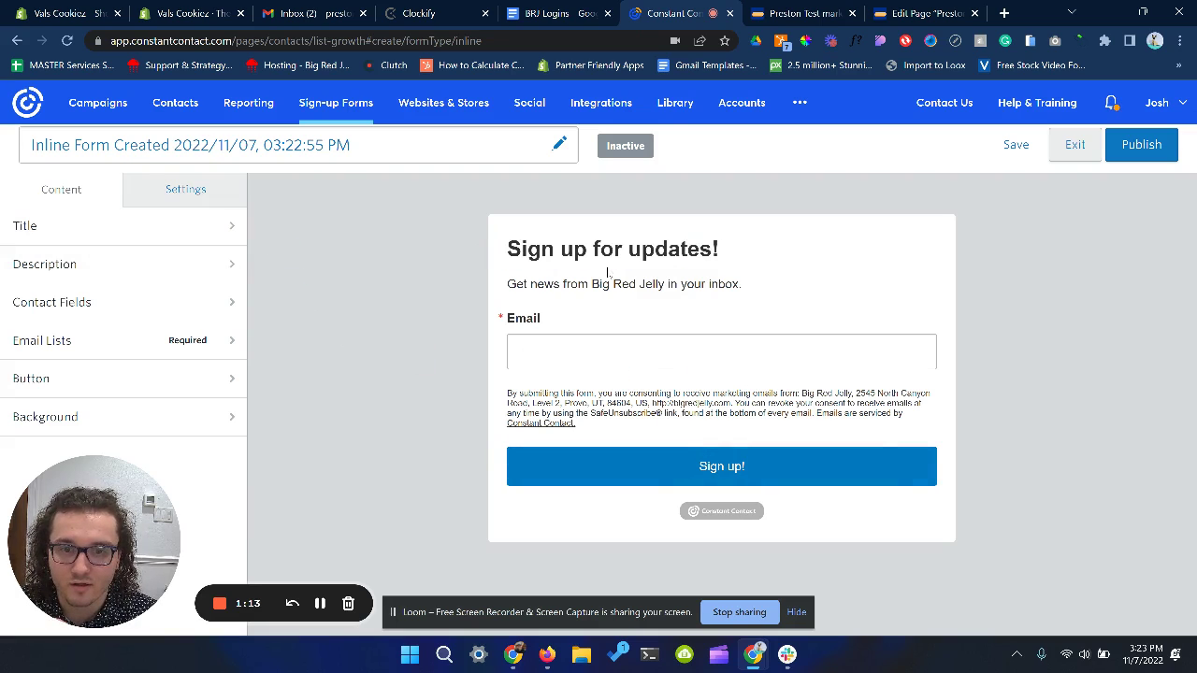
click(234, 230)
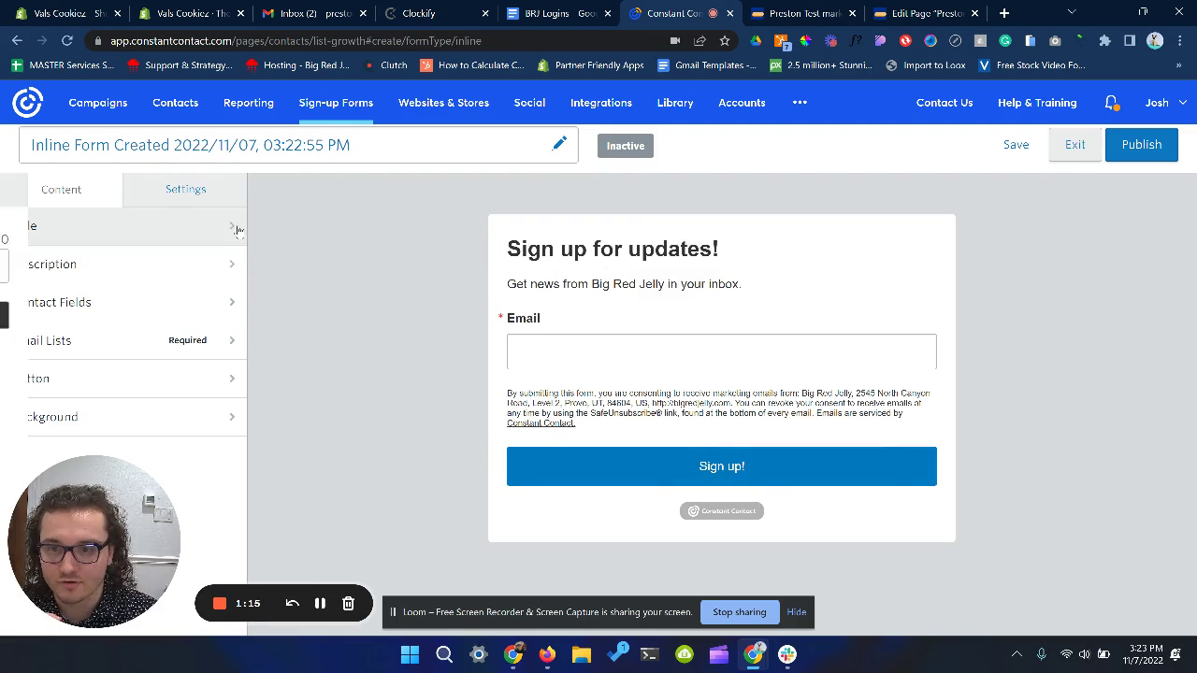
triple_click(182, 265)
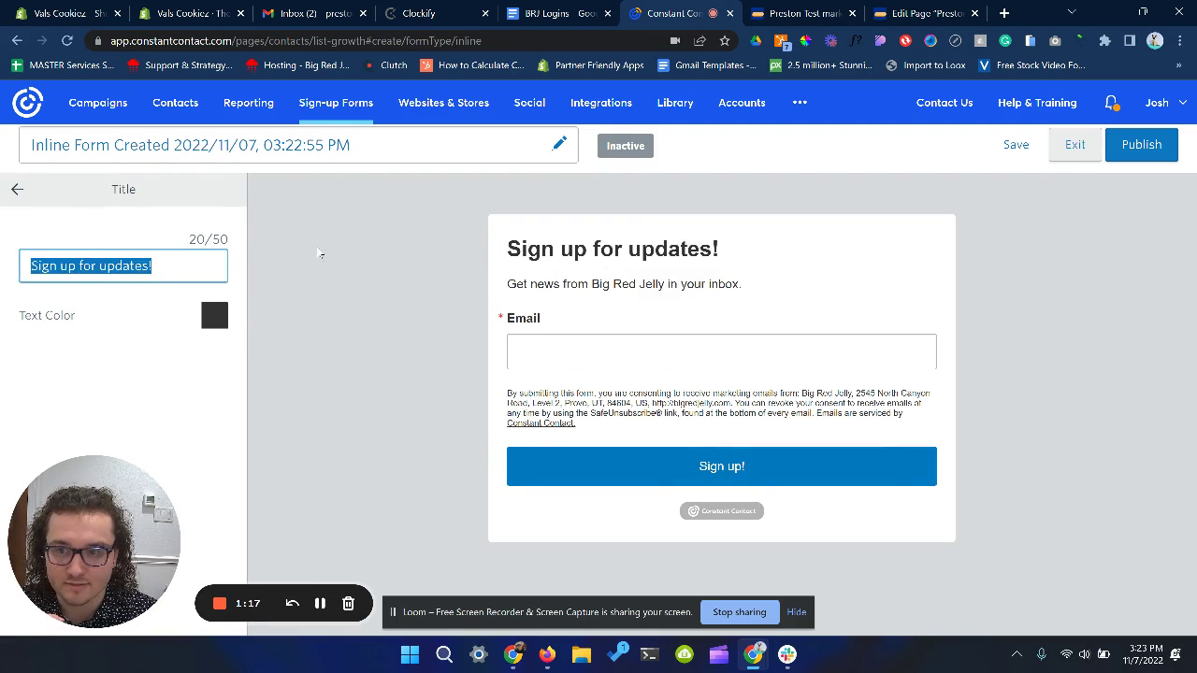
click(321, 253)
click(157, 264)
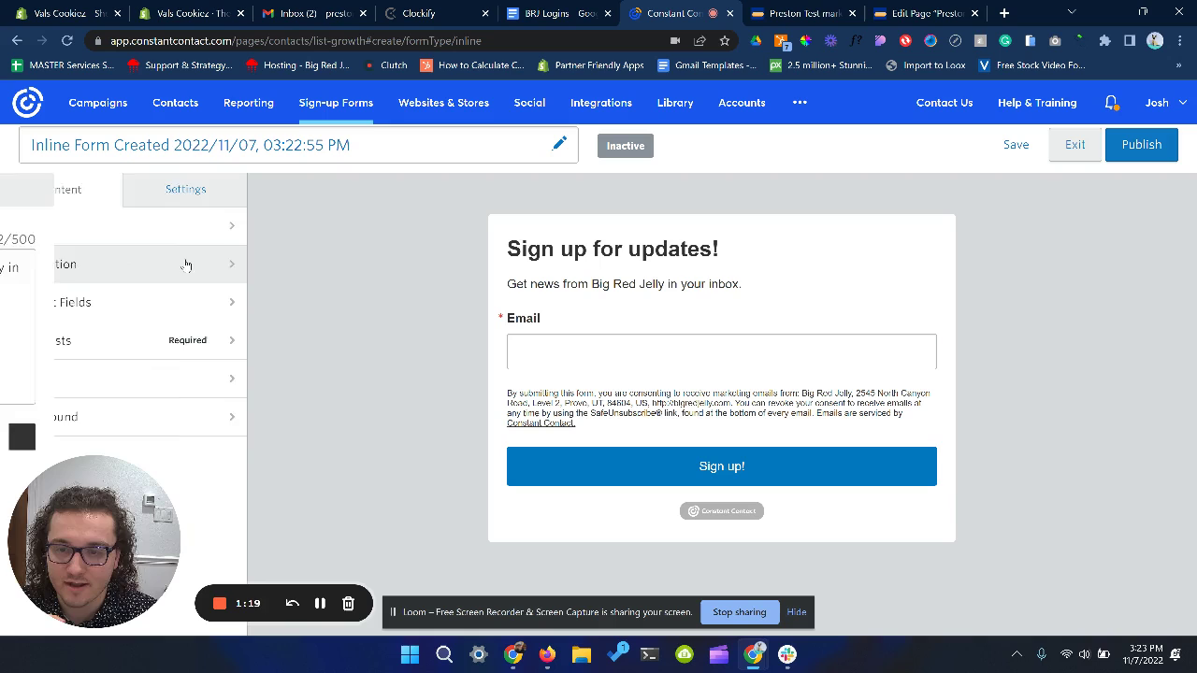
click(17, 190)
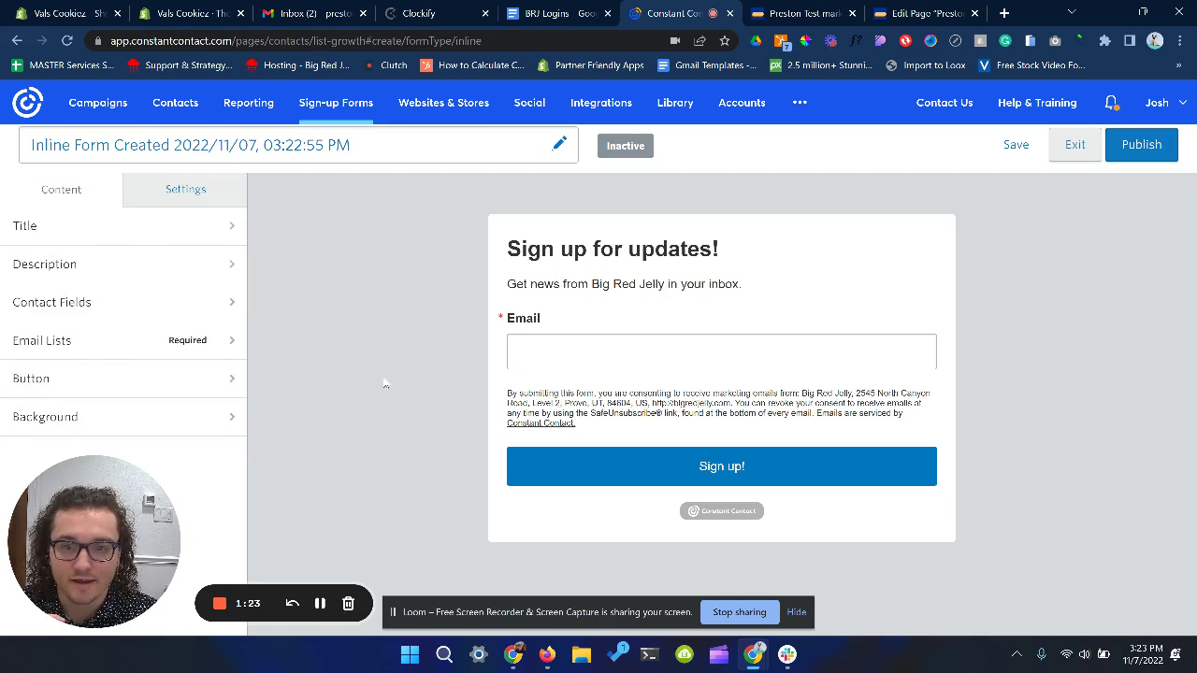
Step: Add First Name, Last Name and Phone Number contact fields to the form
click(169, 302)
click(27, 297)
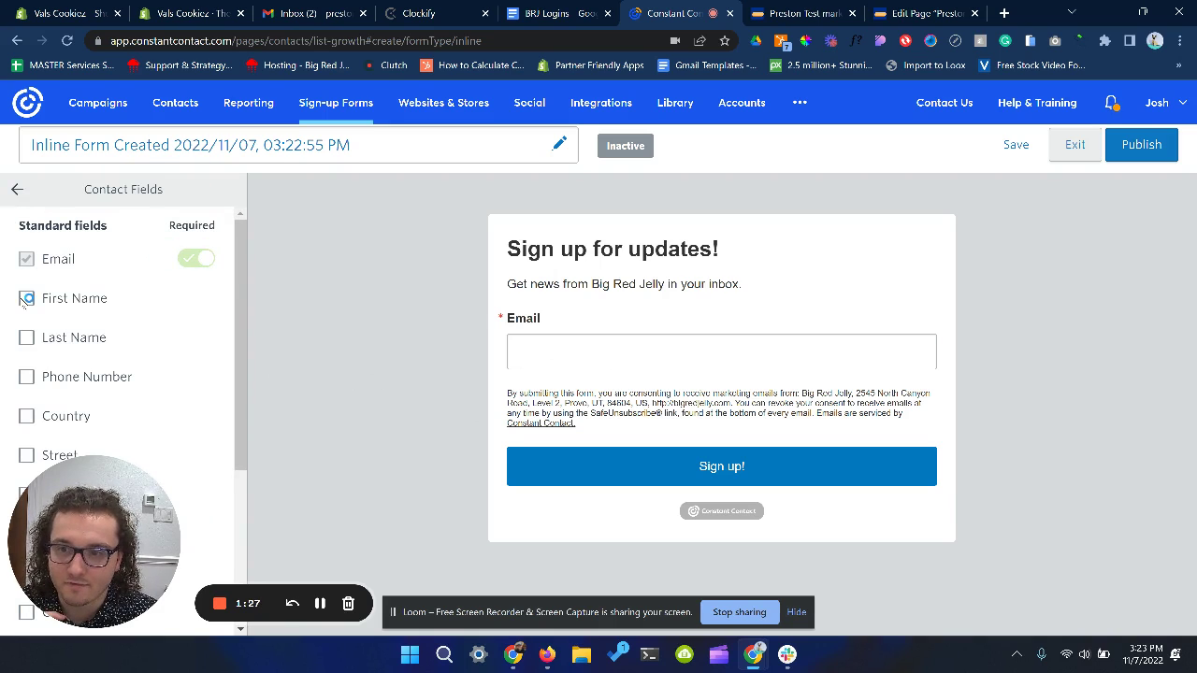
click(28, 338)
click(28, 377)
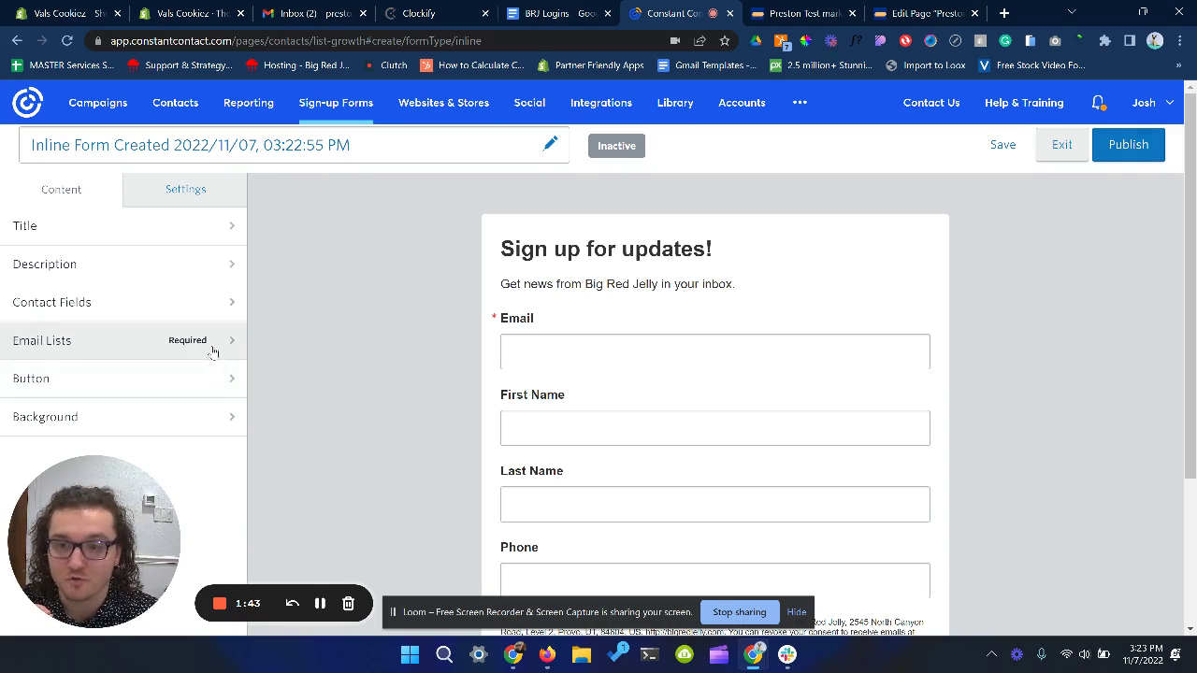
scroll(323, 394, down, 2)
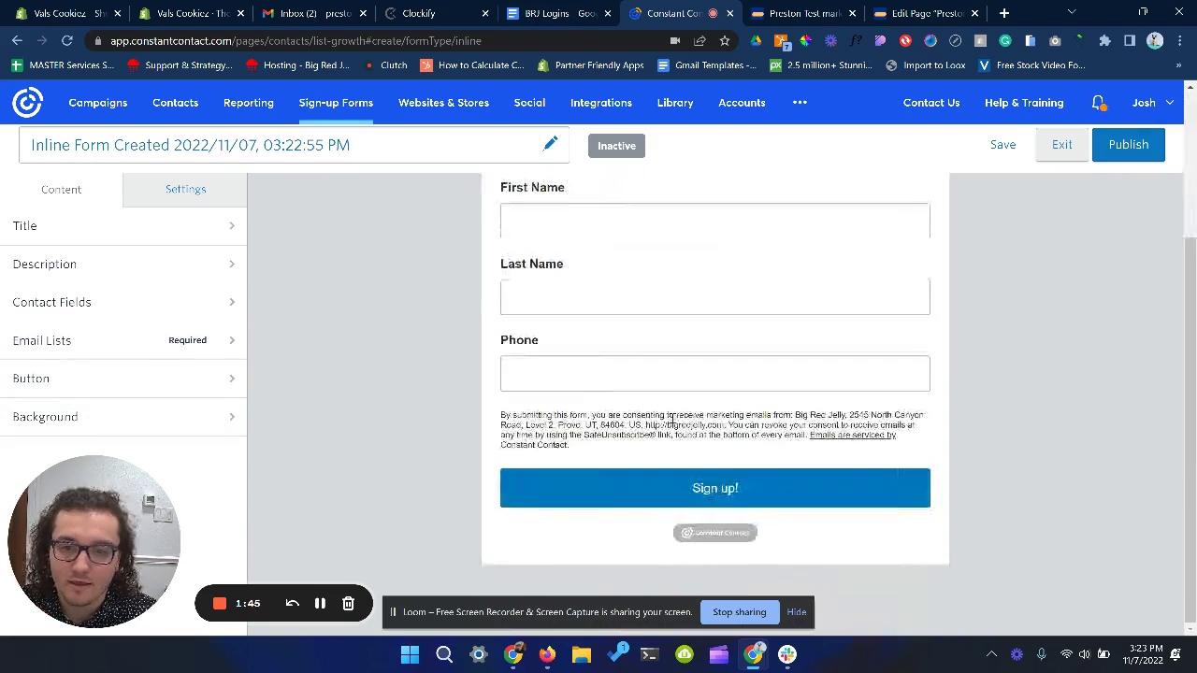
click(154, 391)
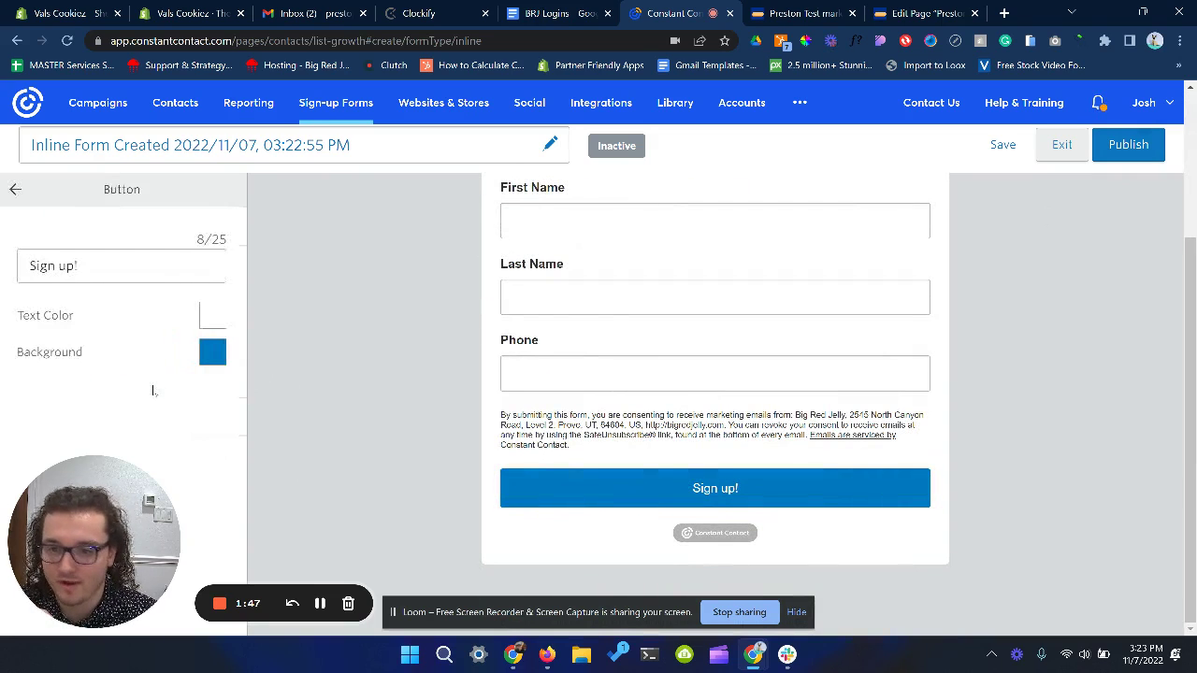
click(13, 190)
click(234, 419)
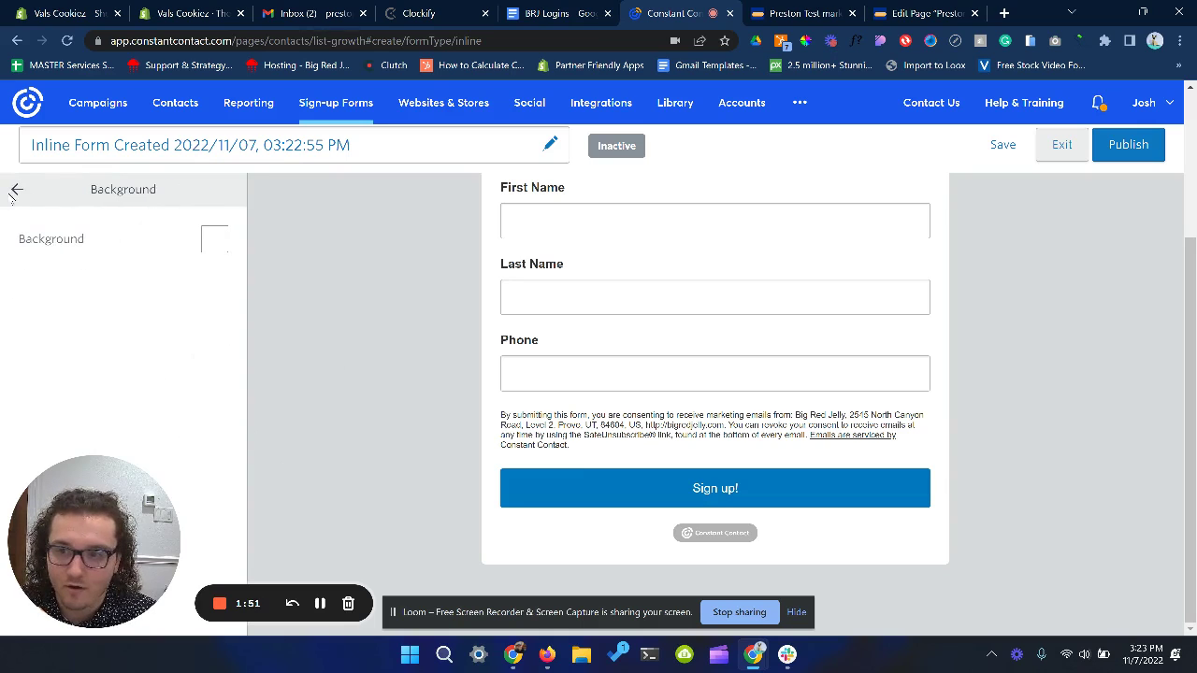
click(16, 190)
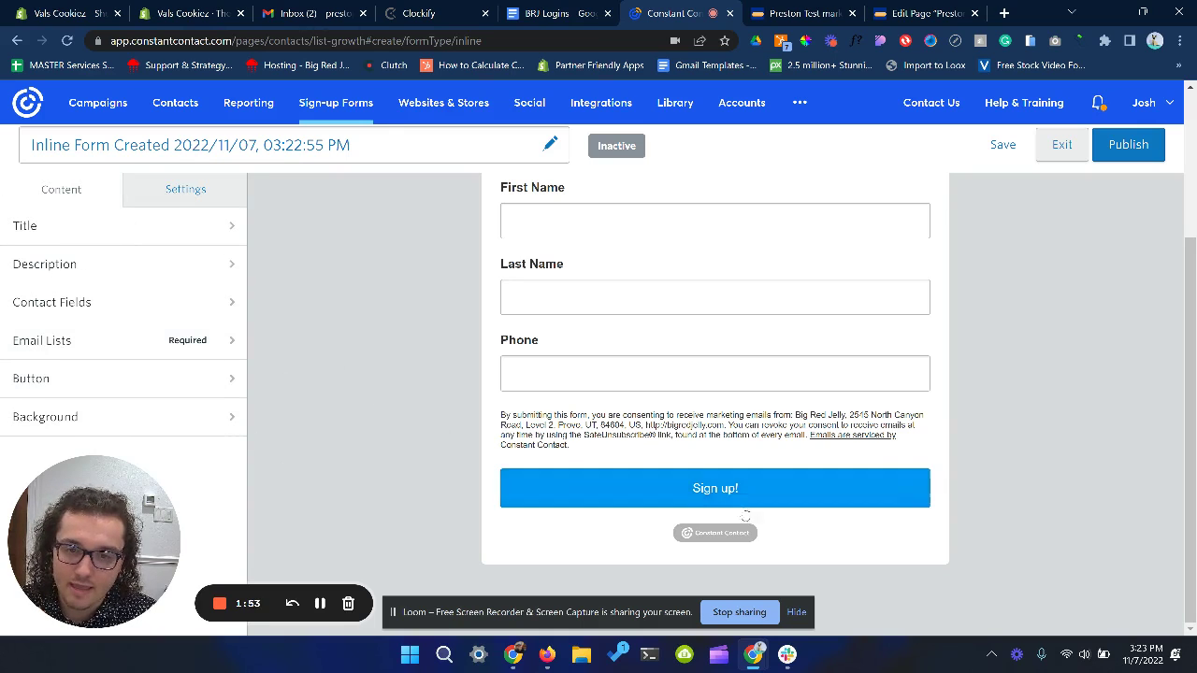
click(192, 193)
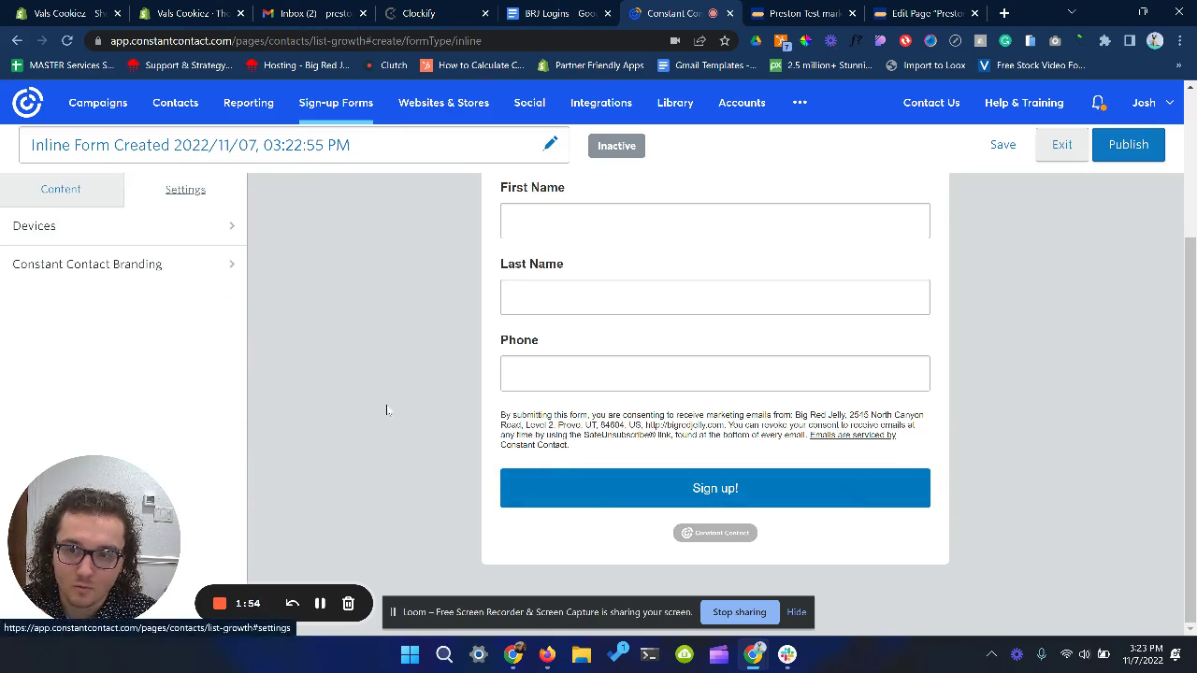
click(169, 271)
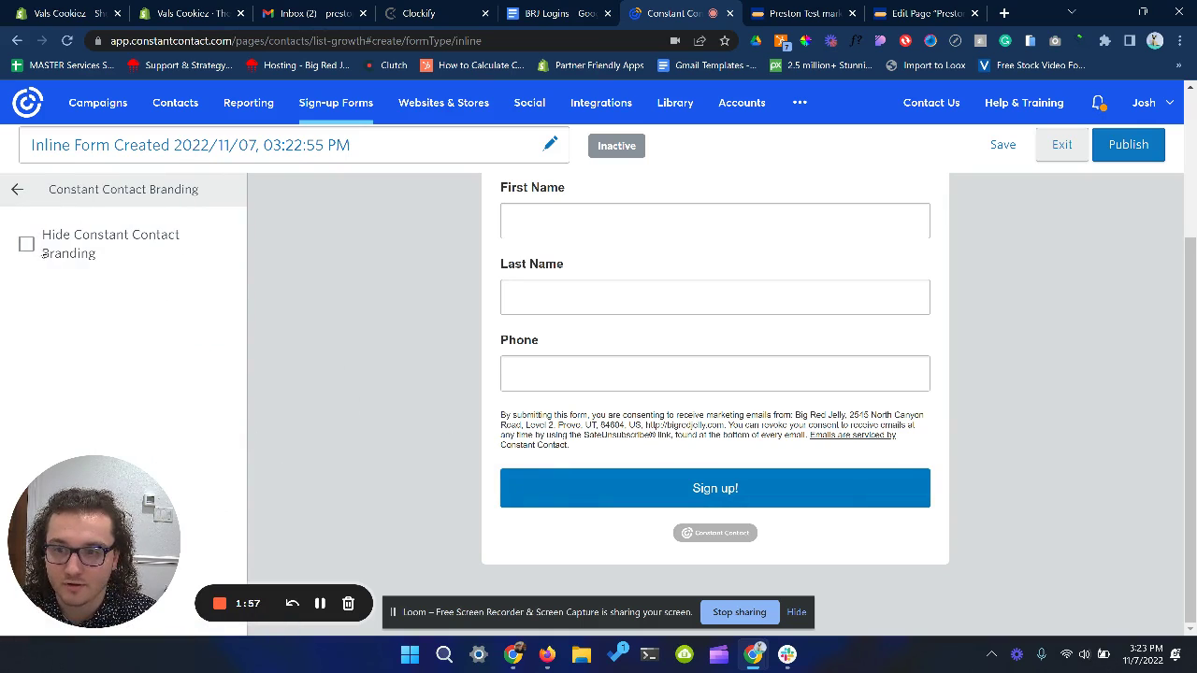
click(42, 255)
click(33, 255)
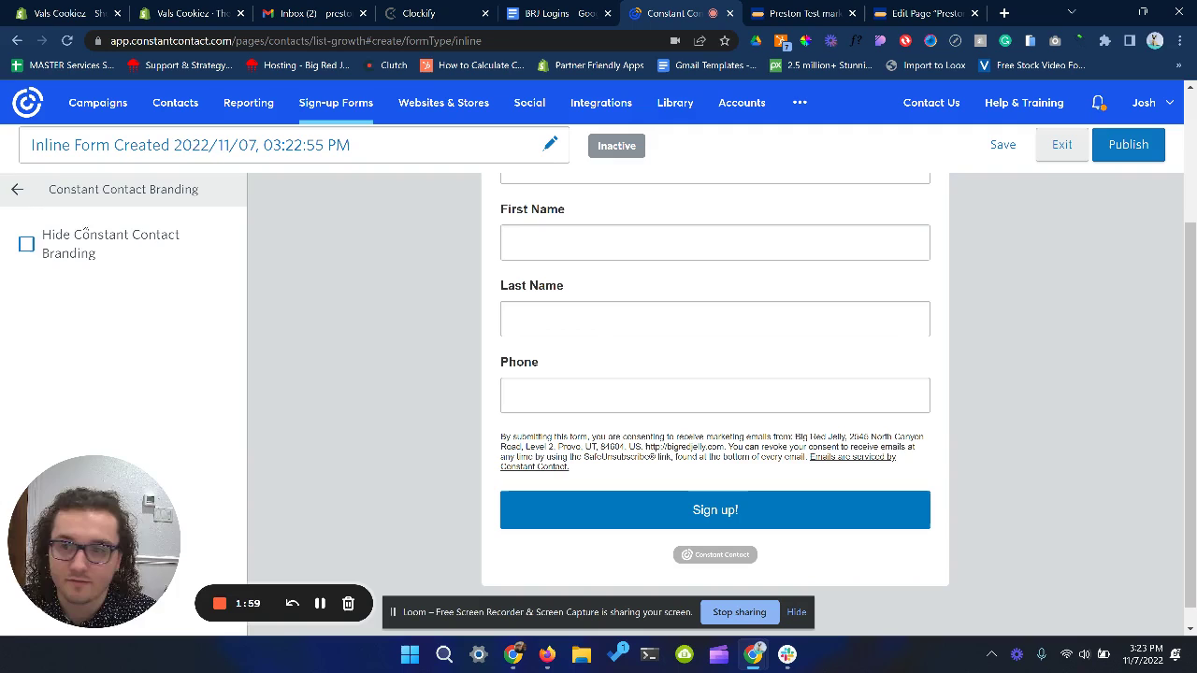
click(17, 188)
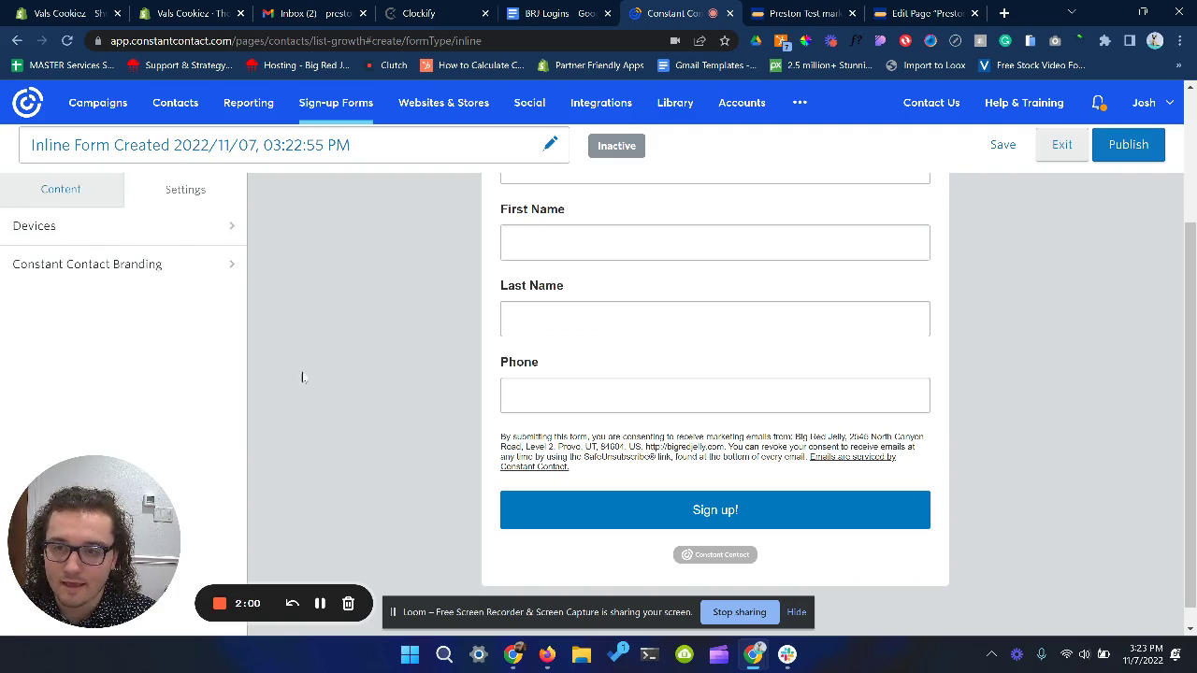
click(194, 238)
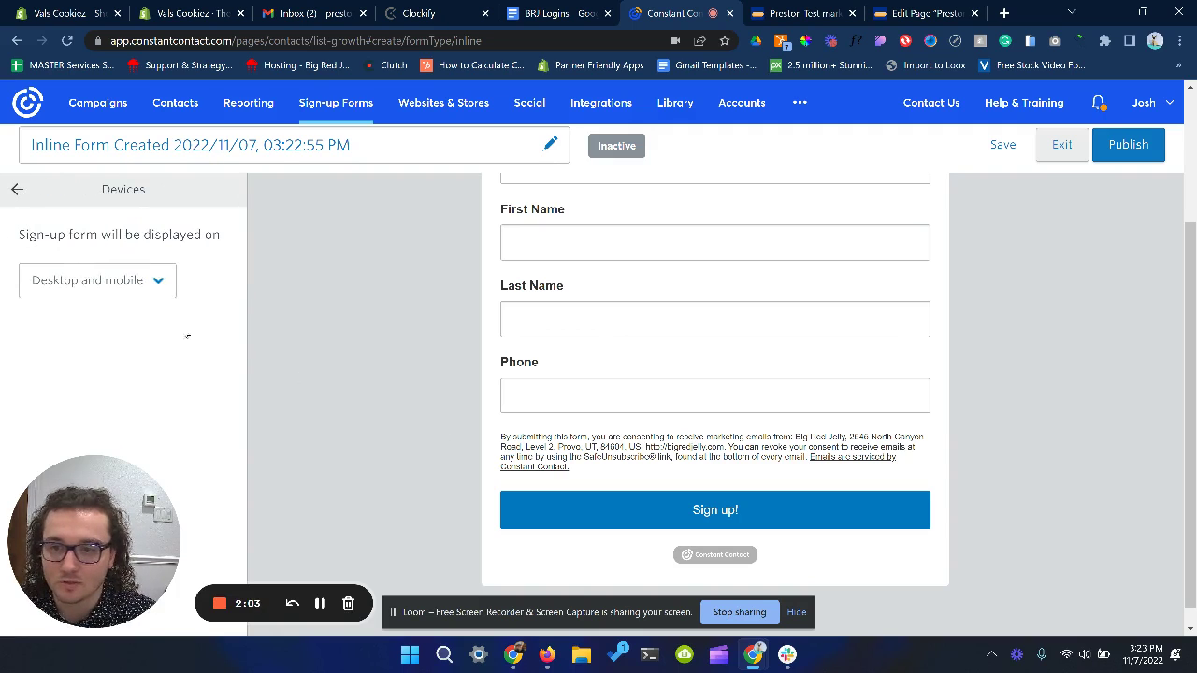
click(155, 281)
click(135, 307)
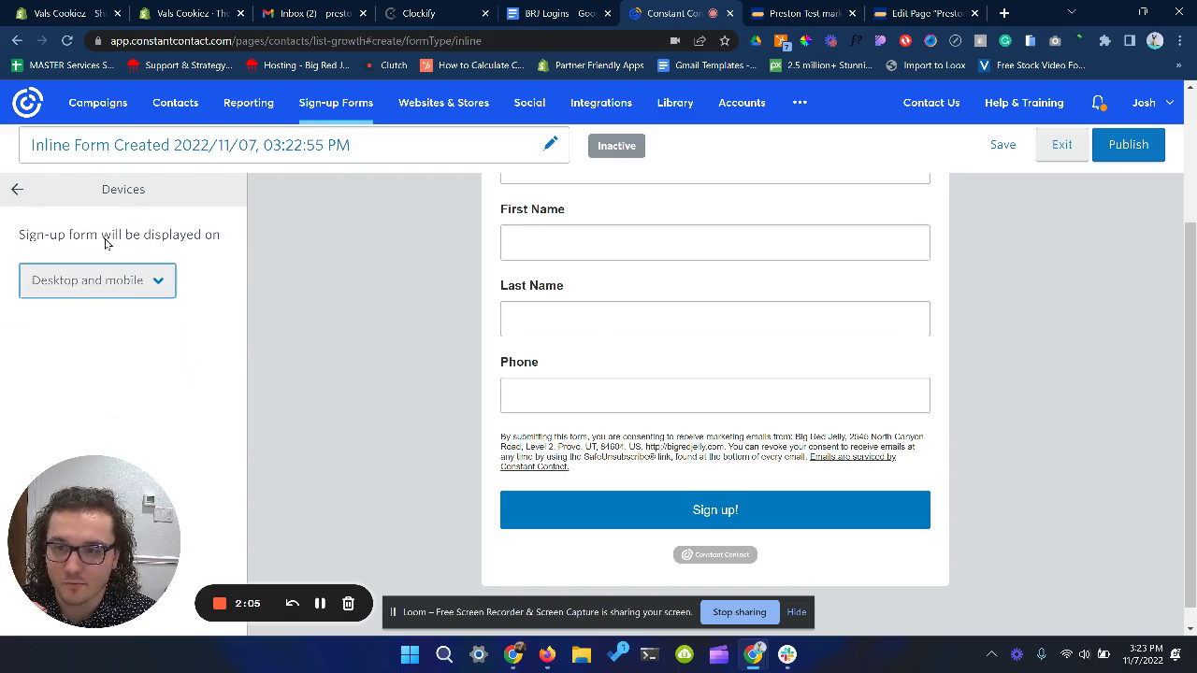
click(19, 190)
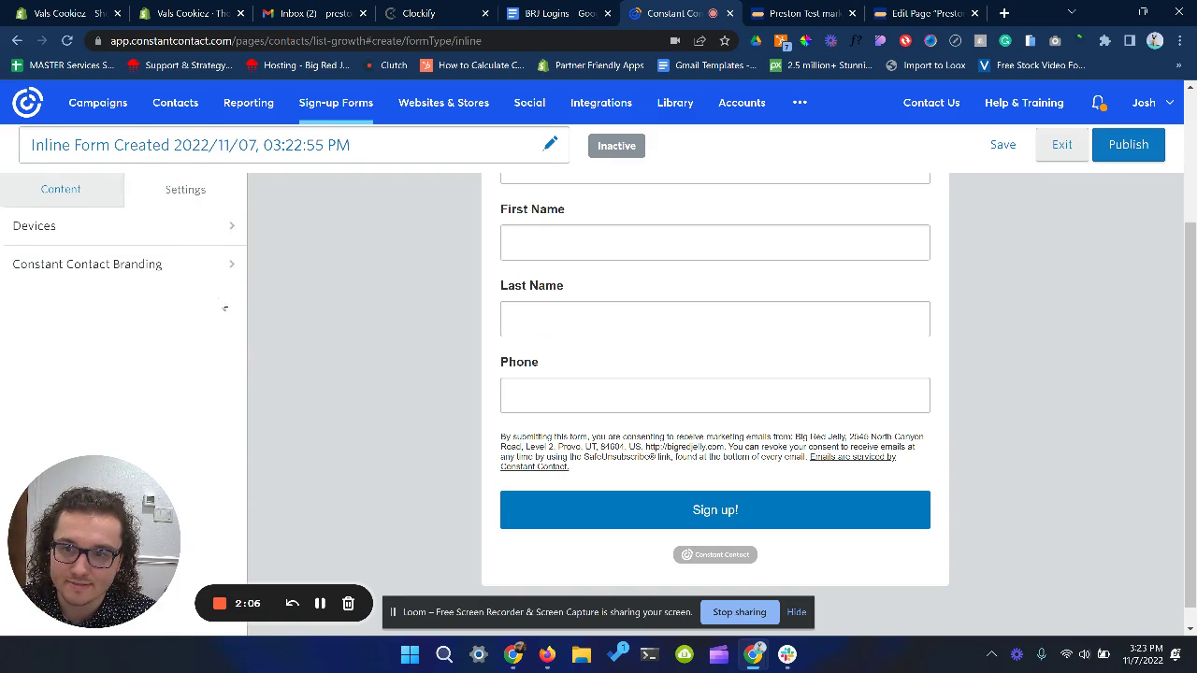
click(49, 191)
scroll(727, 296, up, 3)
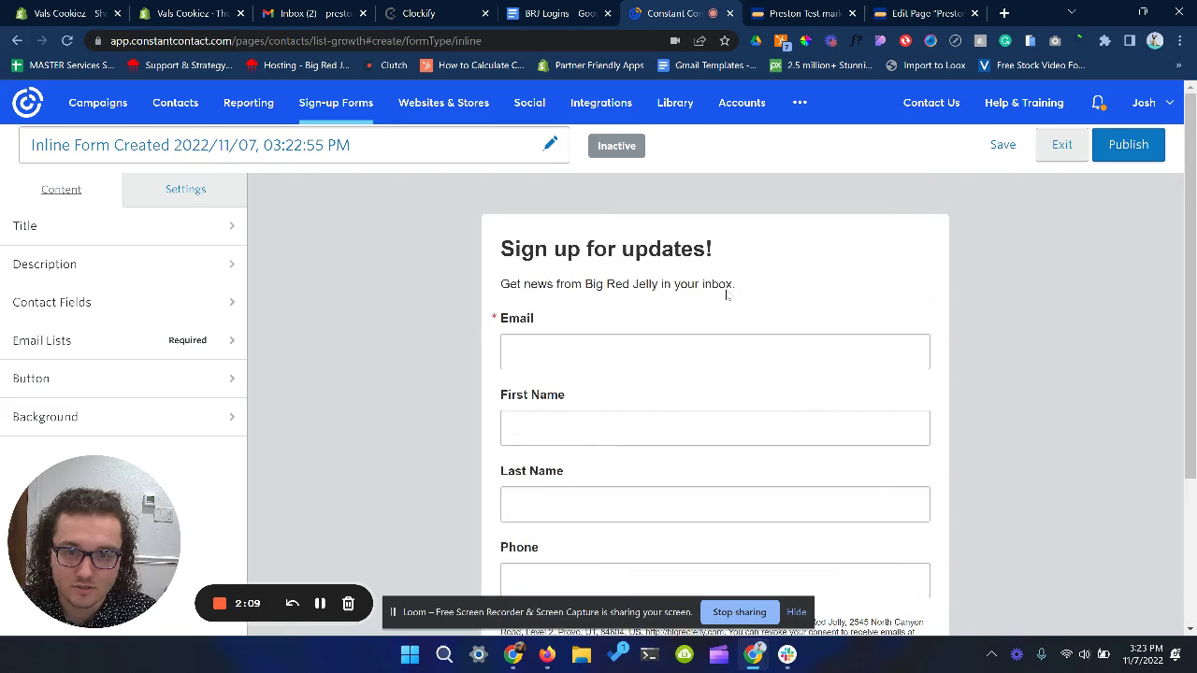
Step: Send the inline form's sign-ups to the Testing list and publish the form
click(1129, 159)
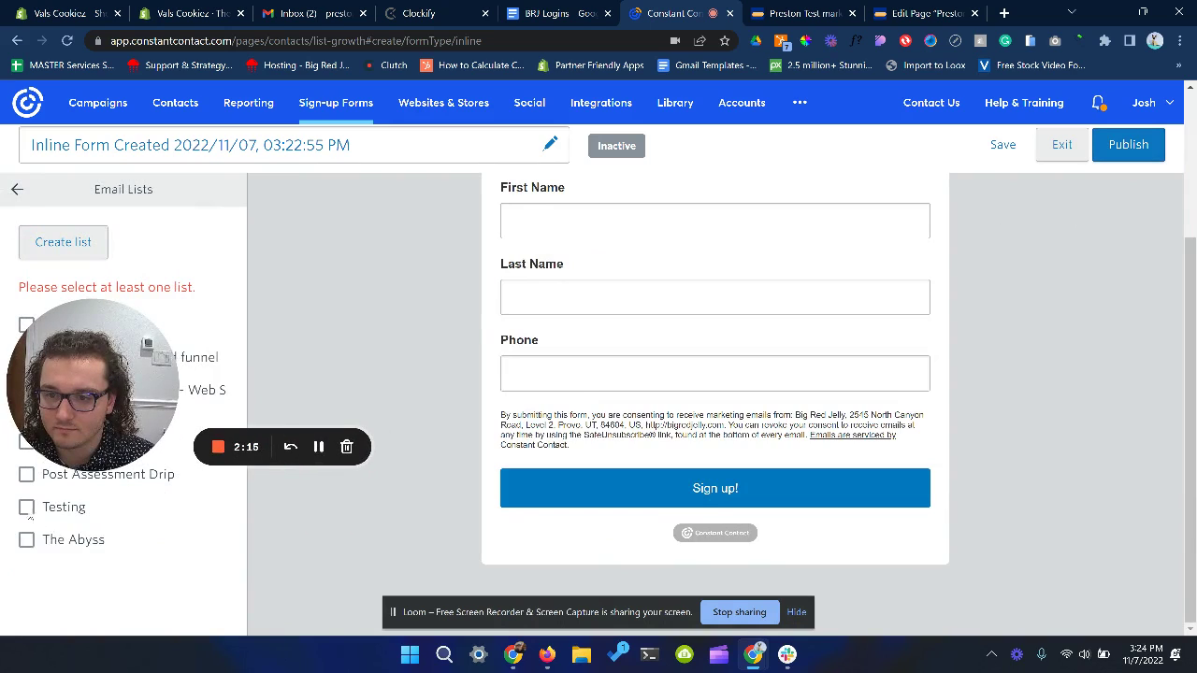
click(27, 510)
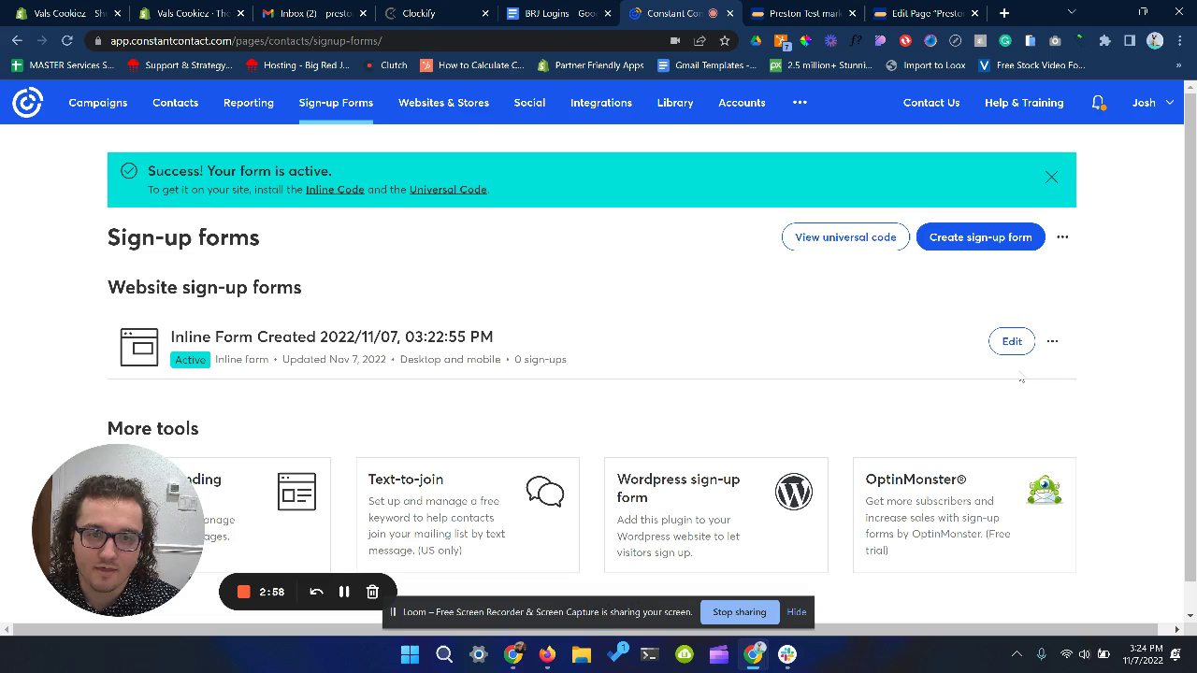
Step: Copy Constant Contact's site-wide universal code to the clipboard
click(848, 241)
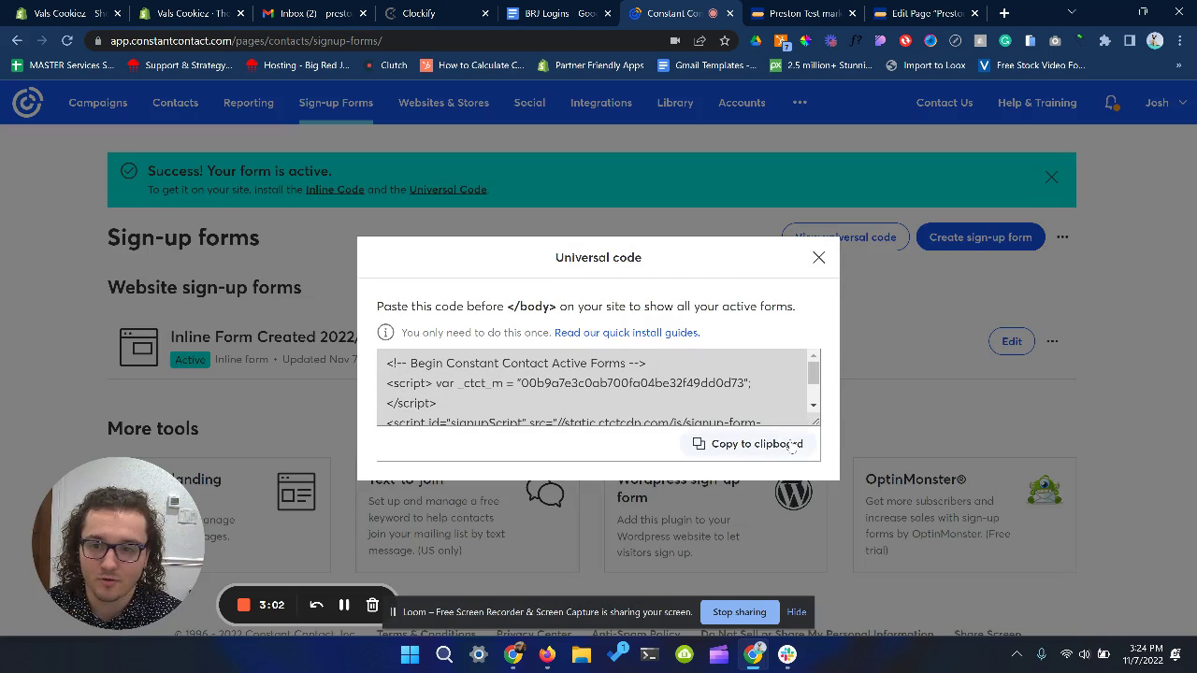
click(783, 445)
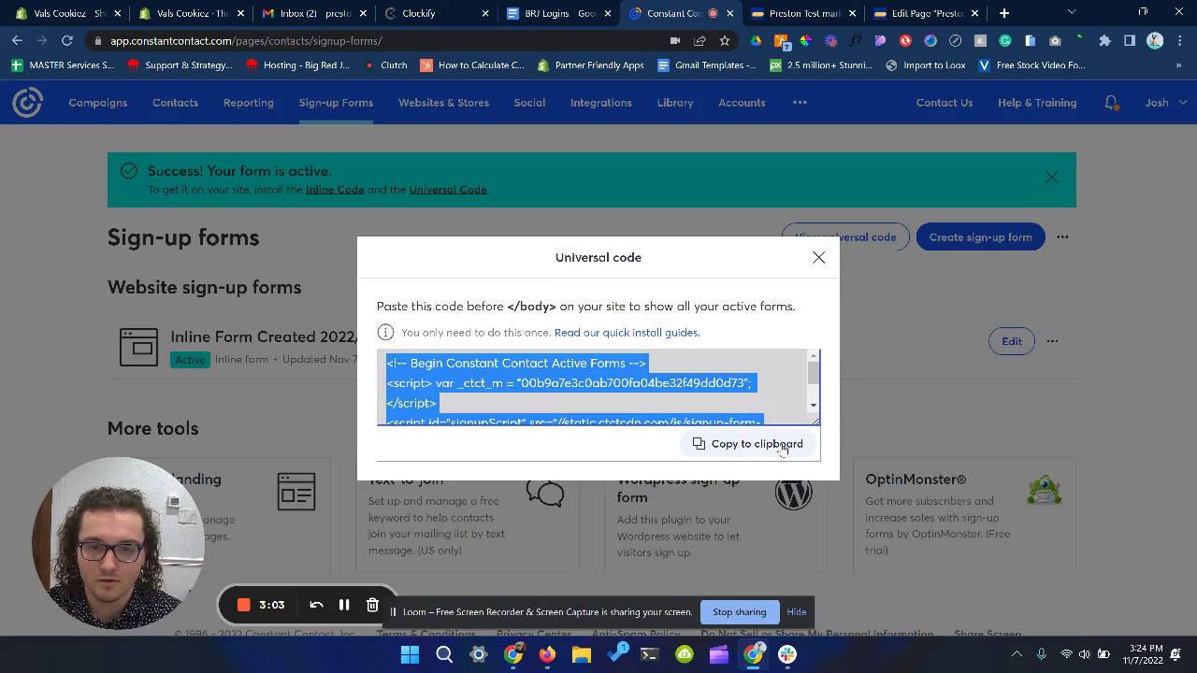
click(818, 258)
Step: Switch to WordPress and expand the Code Snippets section of the admin menu
click(921, 13)
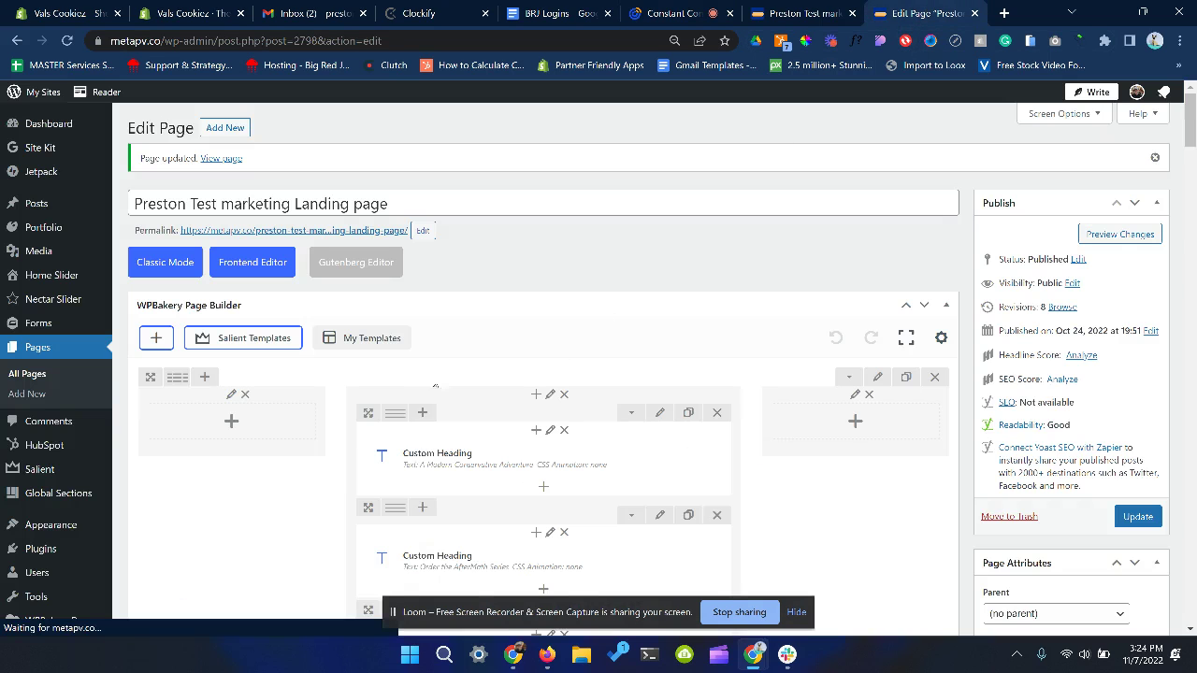
mouse_move(3, 440)
scroll(3, 440, down, 4)
drag(42, 544, 210, 416)
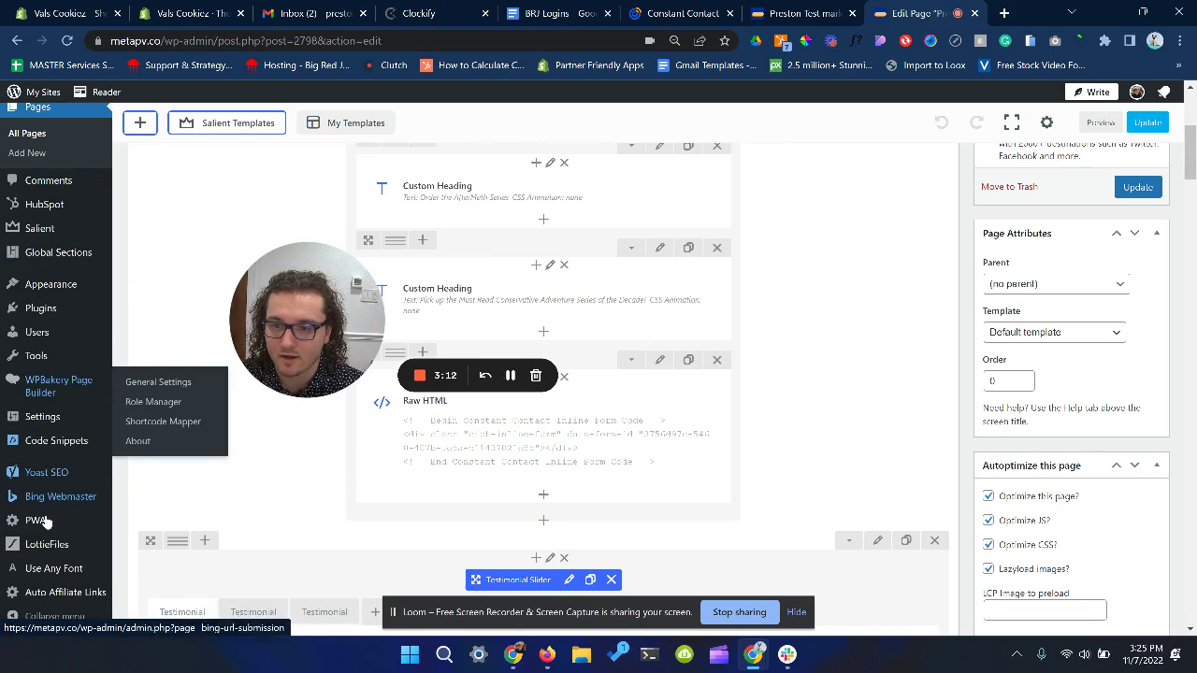
scroll(53, 510, down, 2)
scroll(54, 510, up, 4)
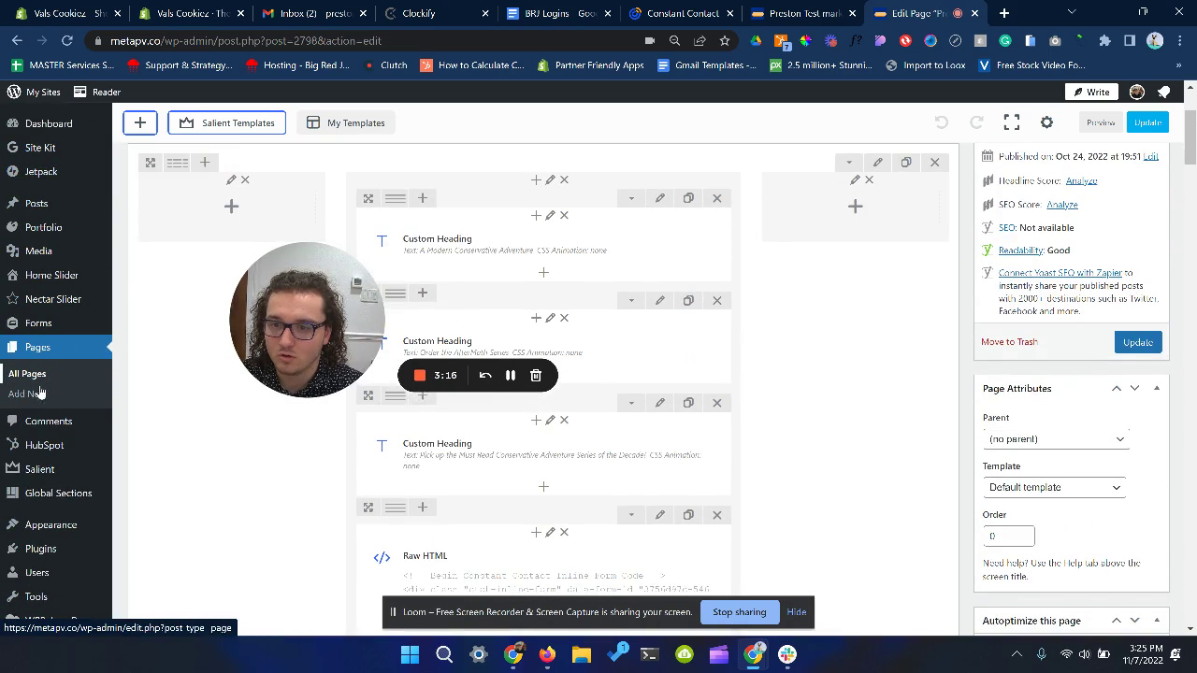
mouse_move(55, 496)
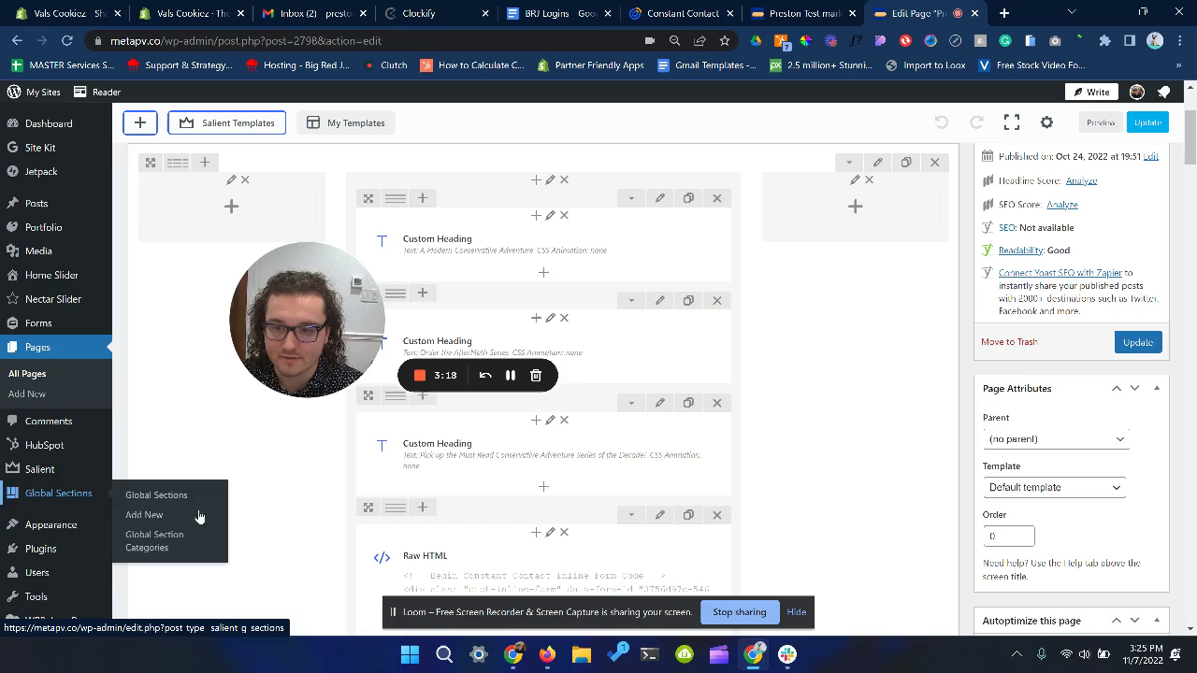
click(93, 496)
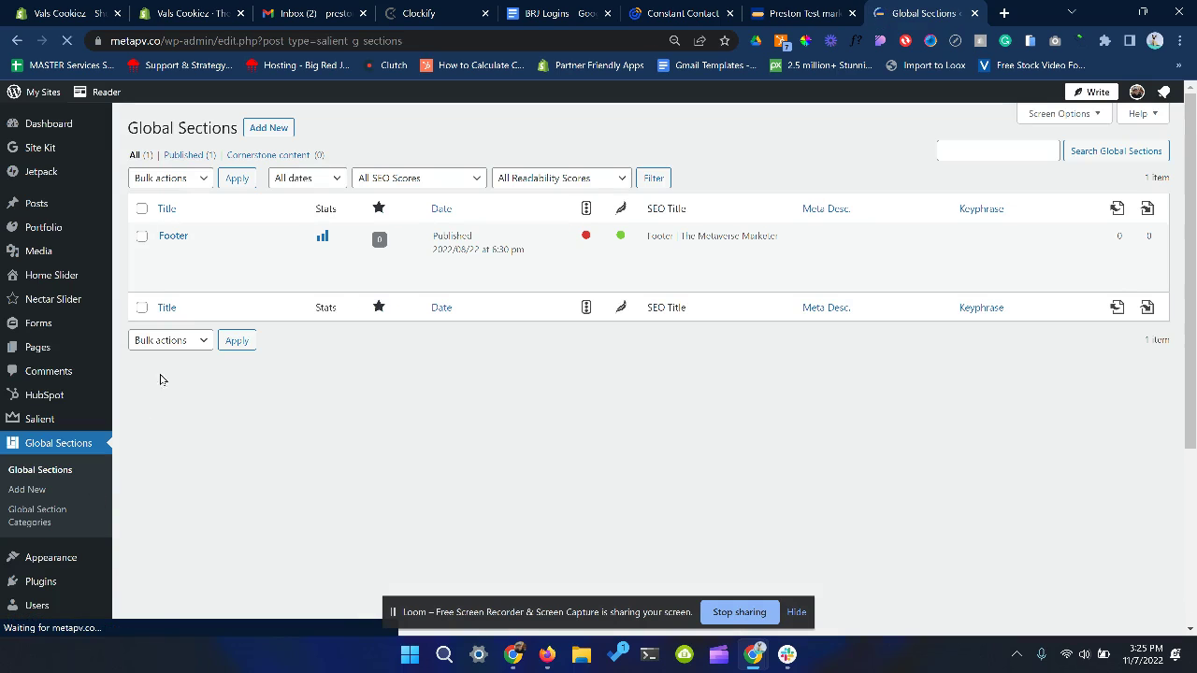
mouse_move(171, 241)
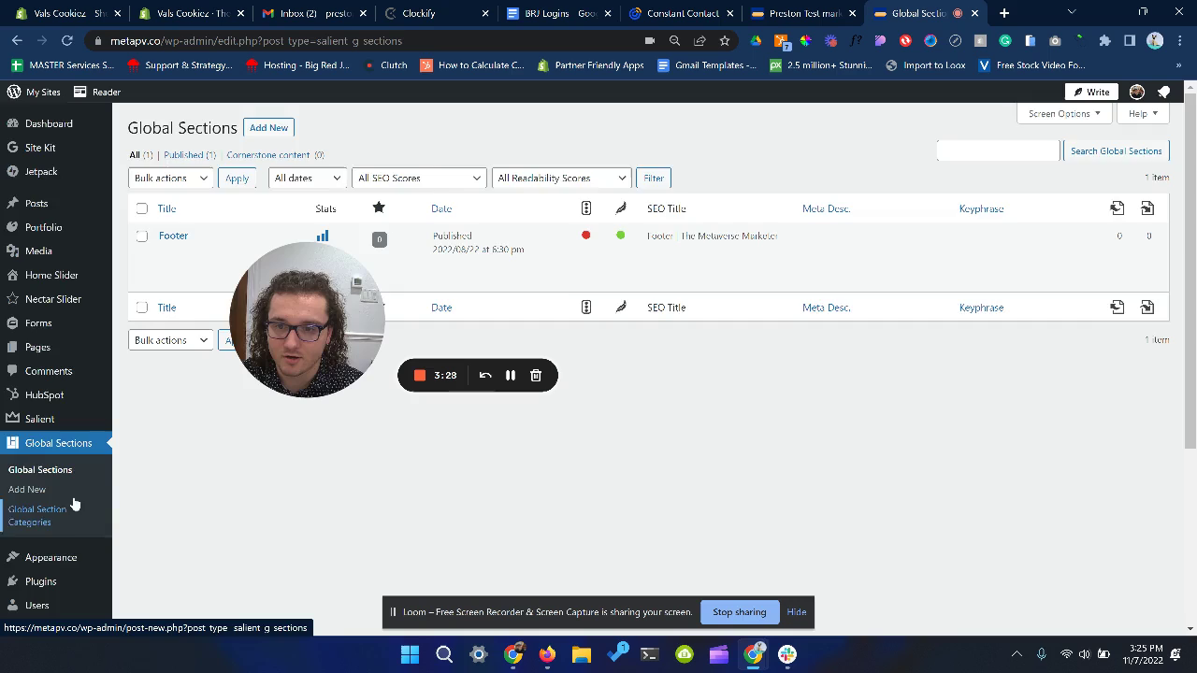
Step: Paste the universal code into the Header & Footer page's Footer scripts box
scroll(72, 505, down, 3)
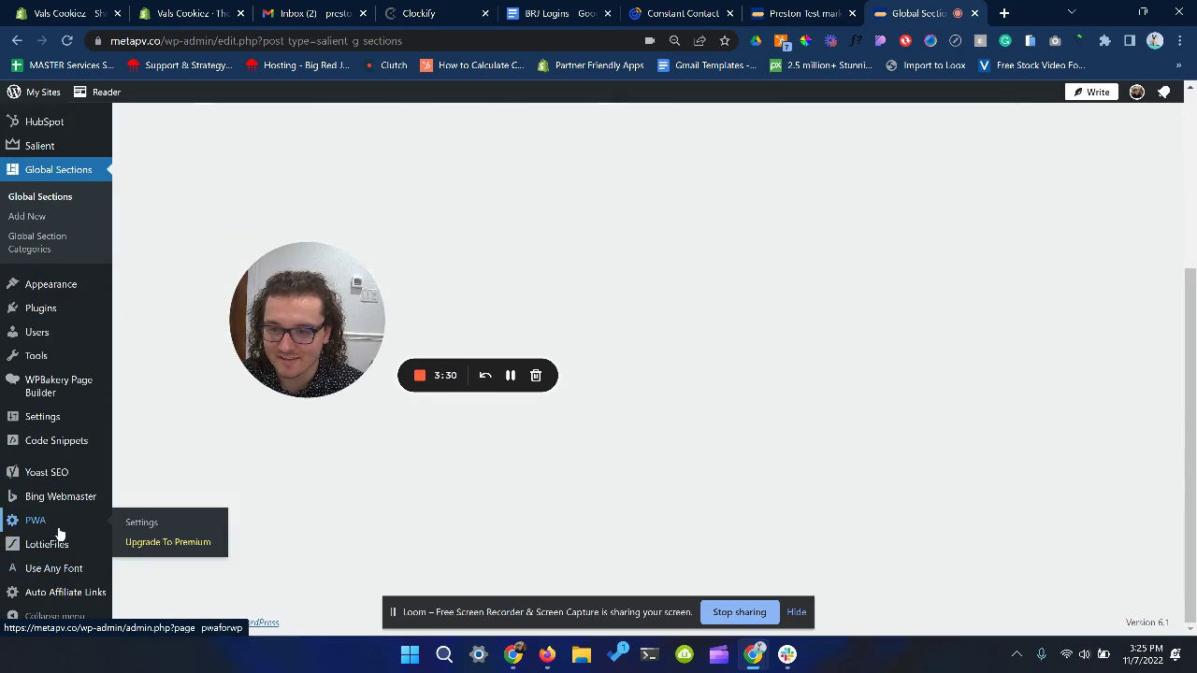
mouse_move(53, 450)
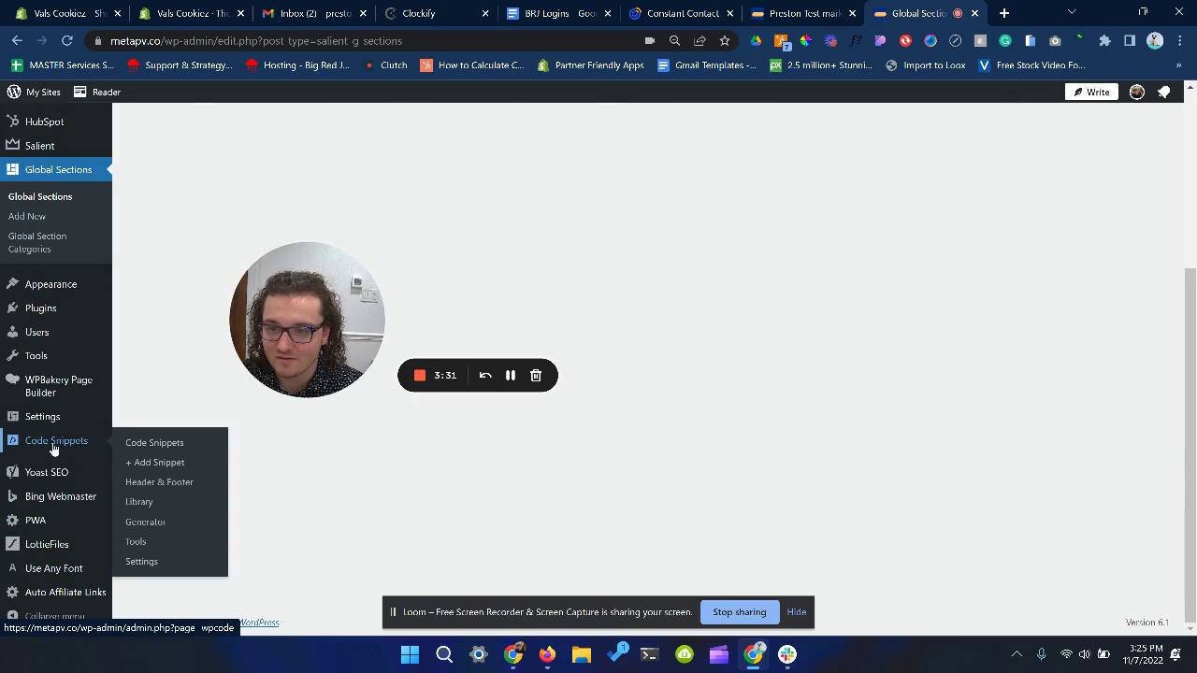
click(215, 478)
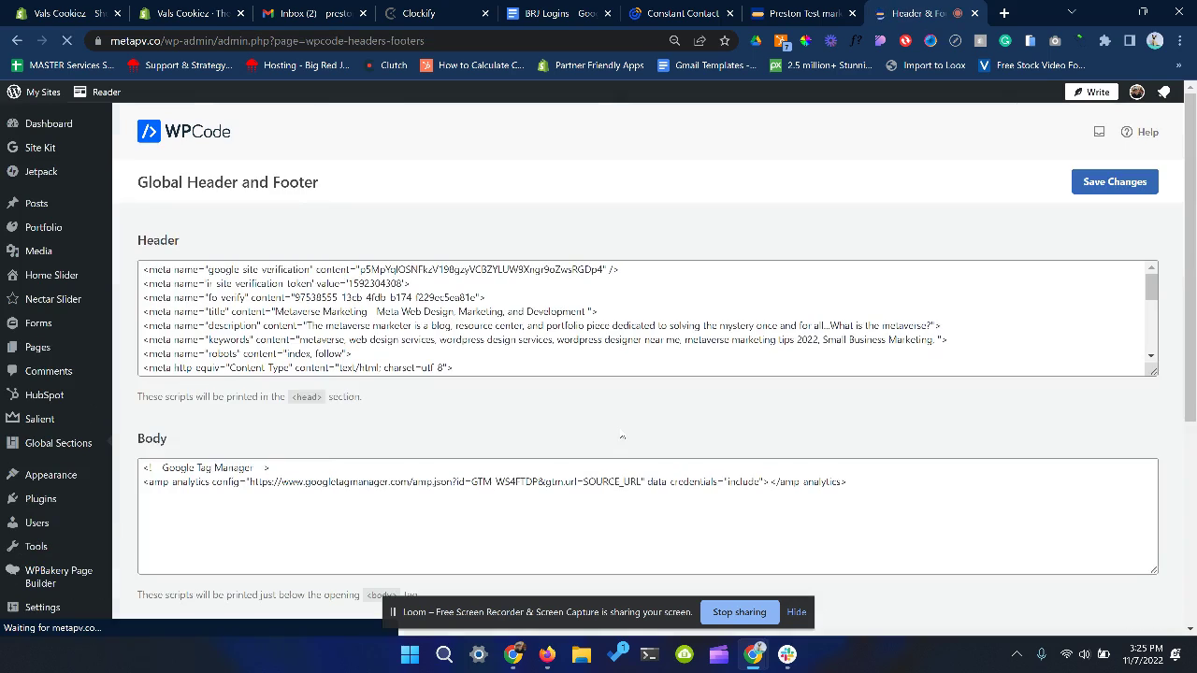
scroll(609, 436, down, 10)
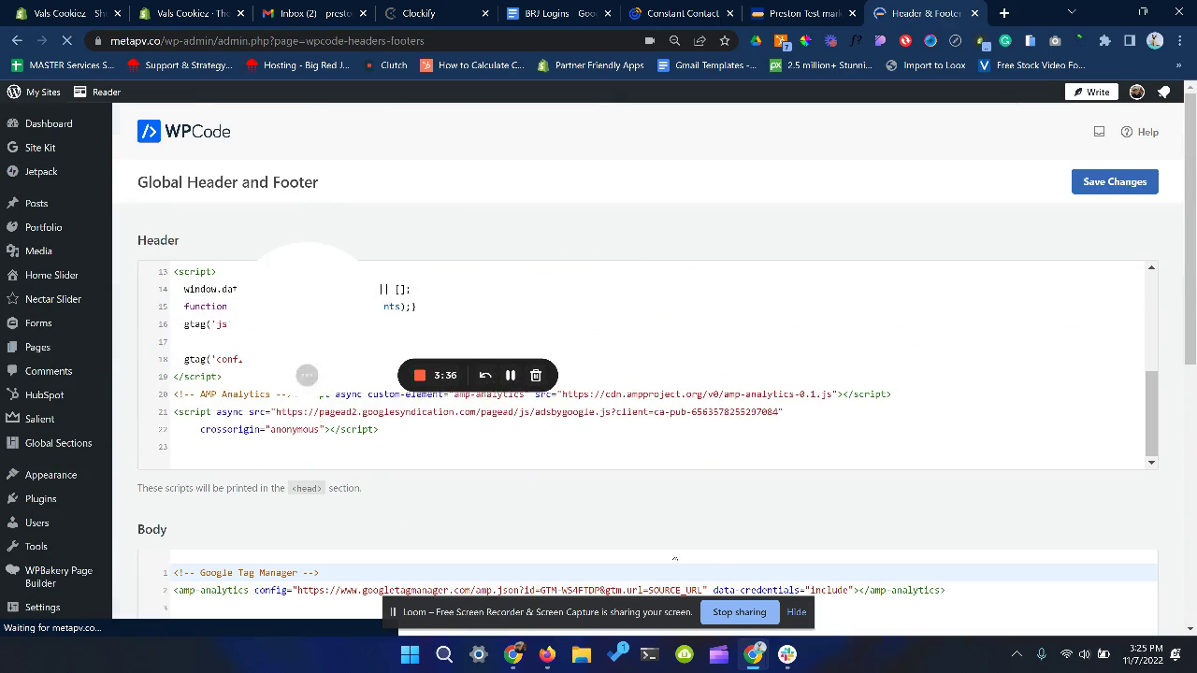
scroll(1030, 455, down, 1)
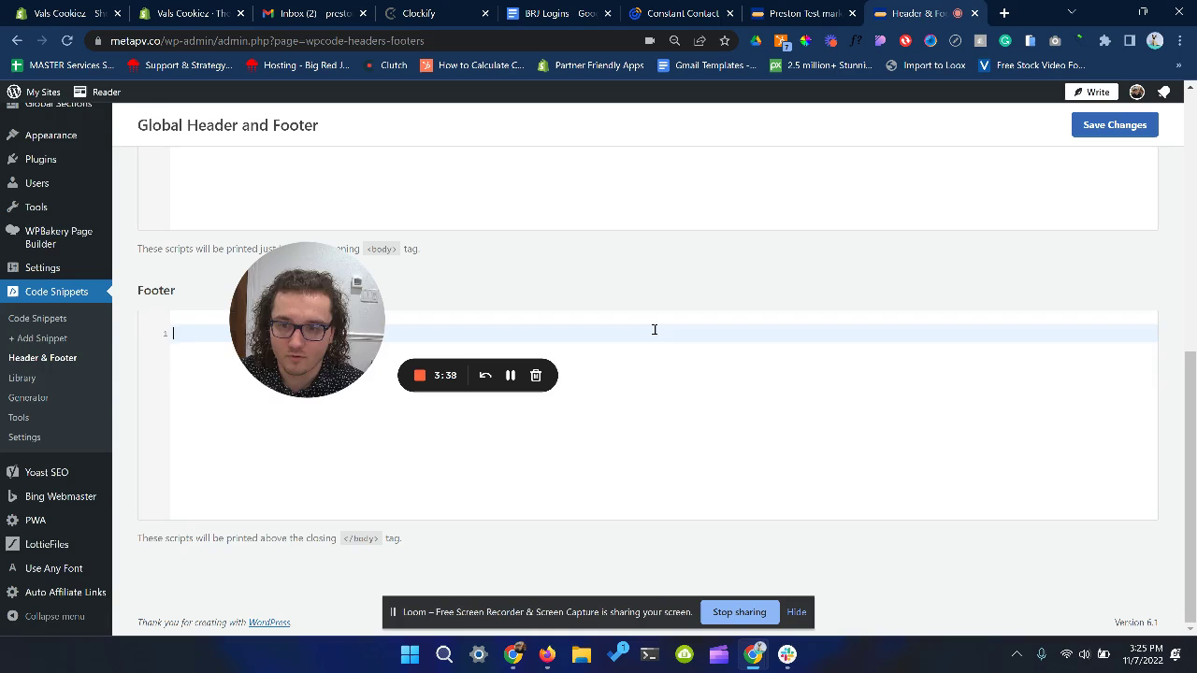
key(ctrl+v)
scroll(935, 374, up, 10)
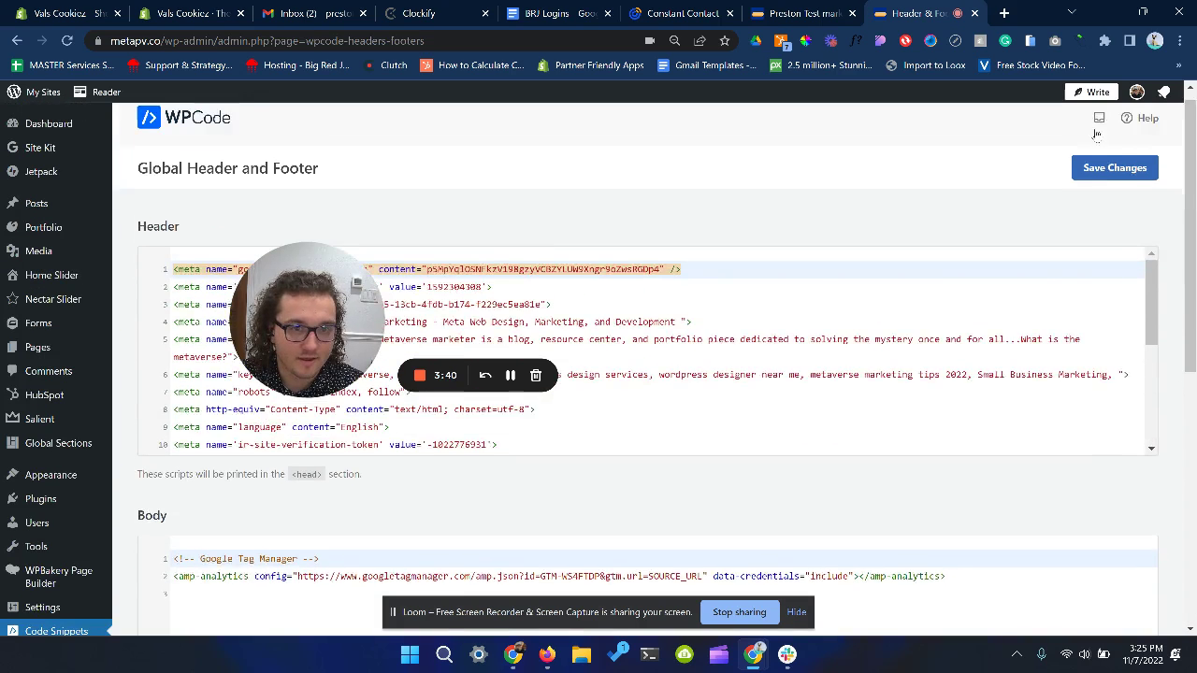
scroll(1098, 159, up, 1)
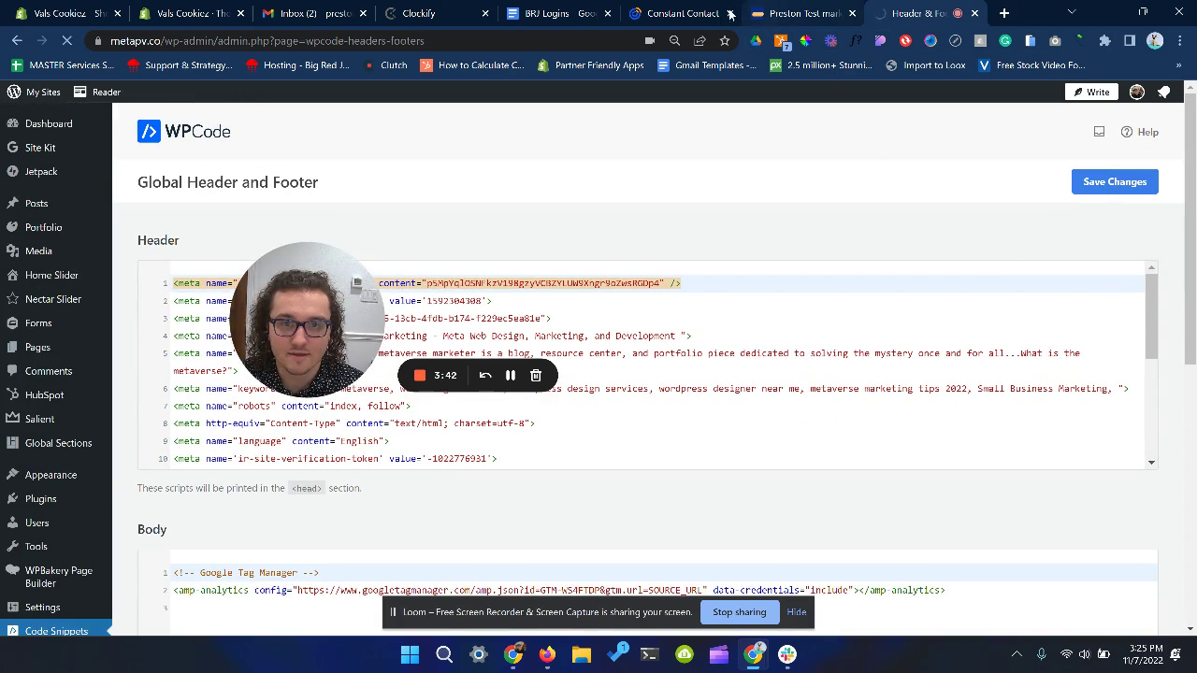
Step: Copy the inline form's embed code from its View inline code window
click(689, 12)
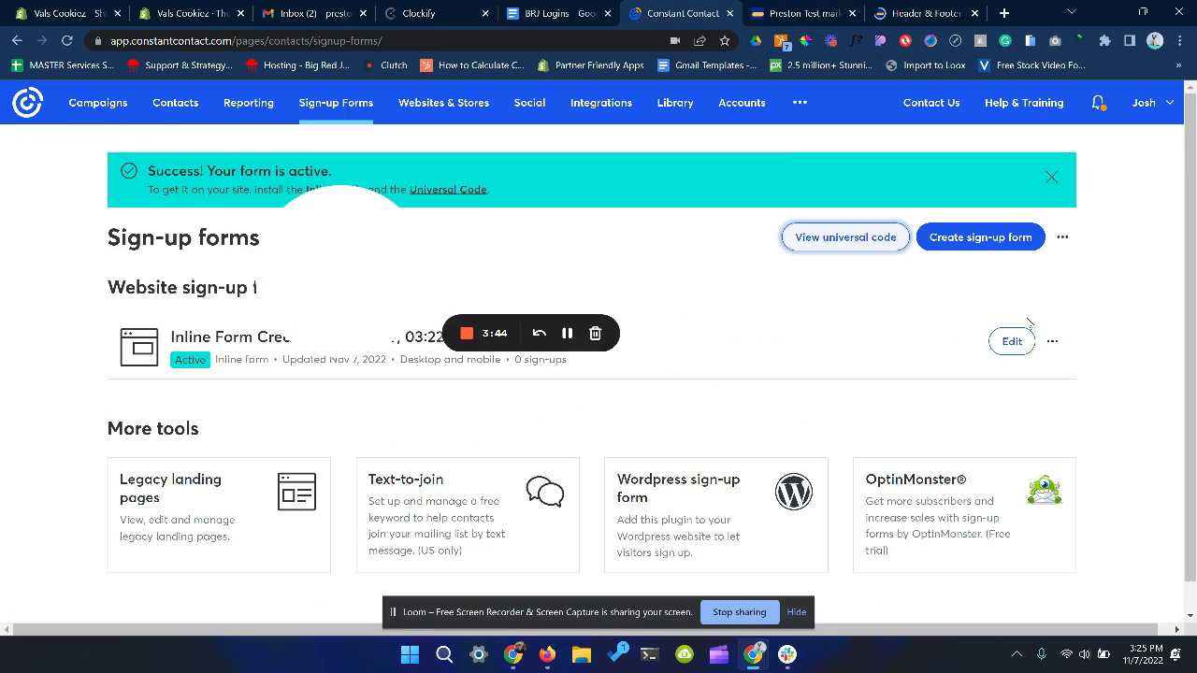
click(1052, 343)
click(1053, 343)
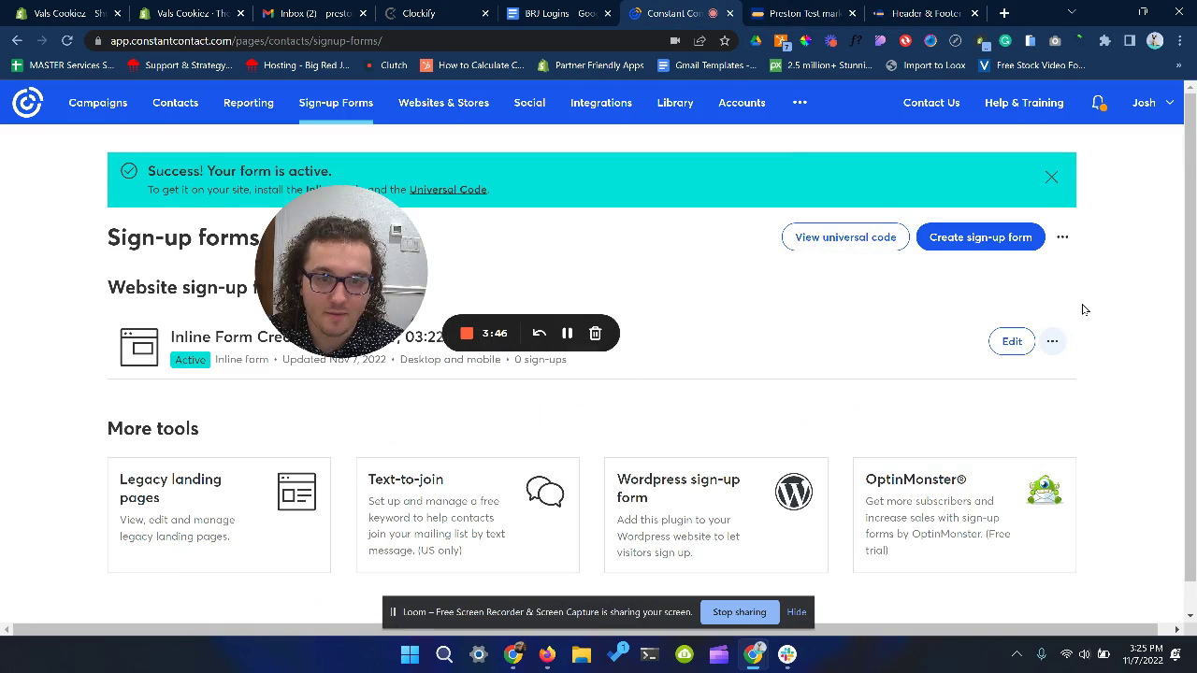
click(1053, 343)
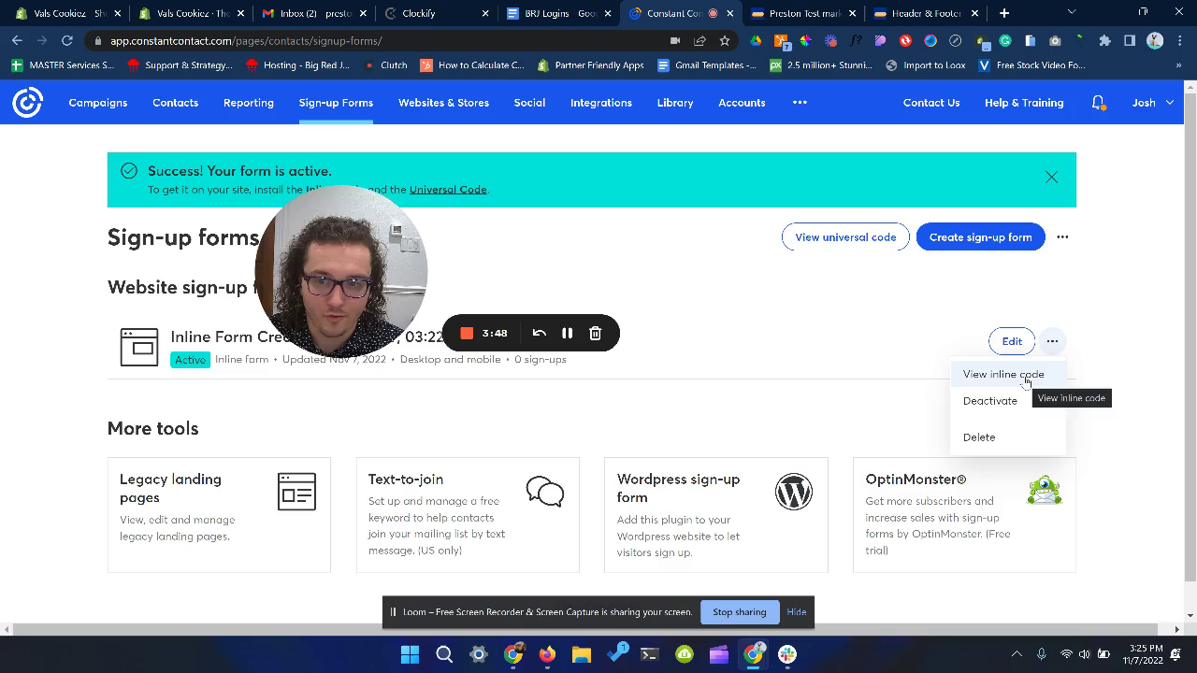
click(1025, 376)
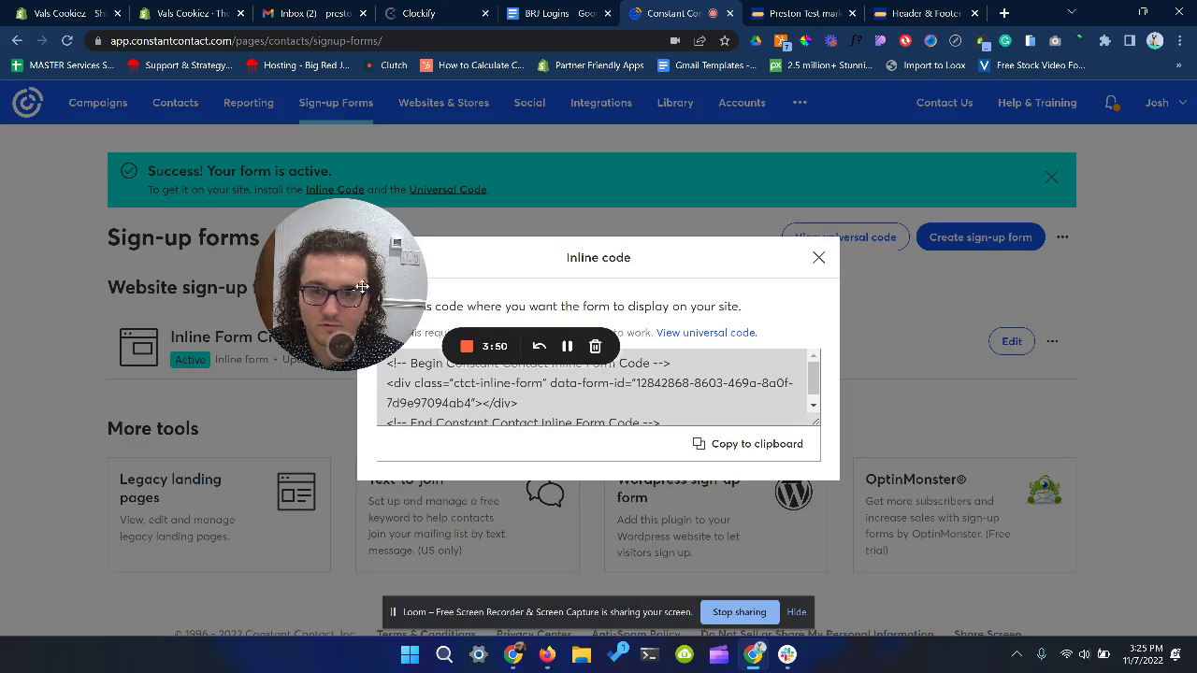
drag(362, 273, 128, 387)
click(770, 444)
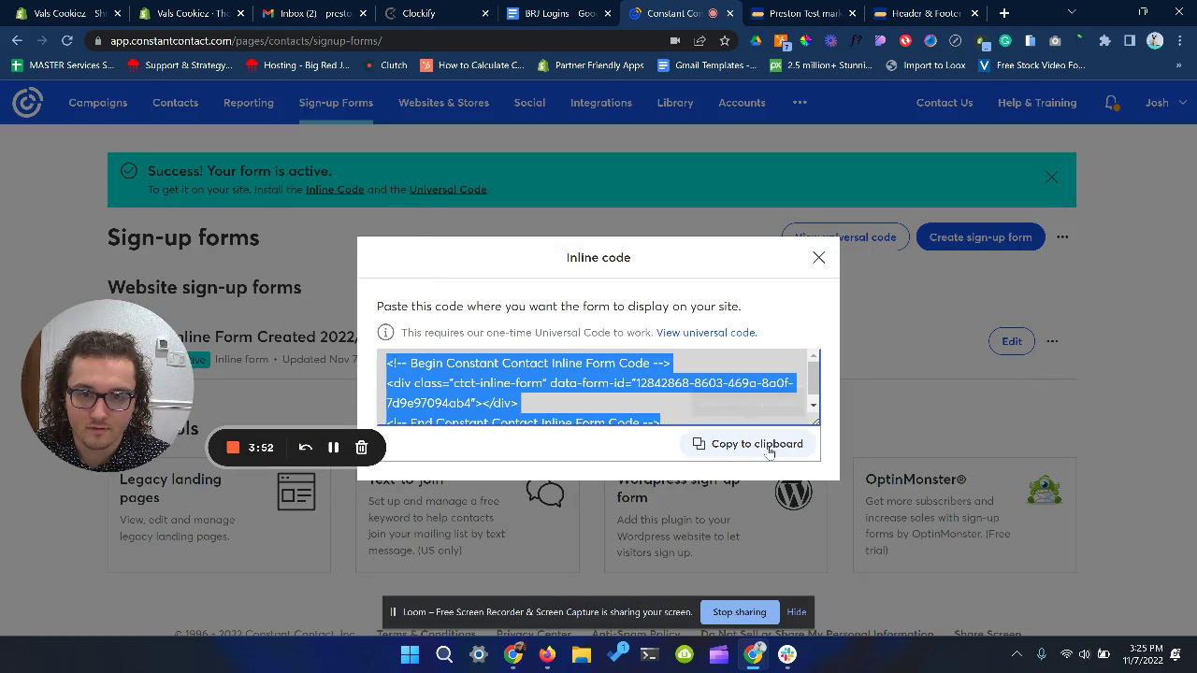
click(819, 258)
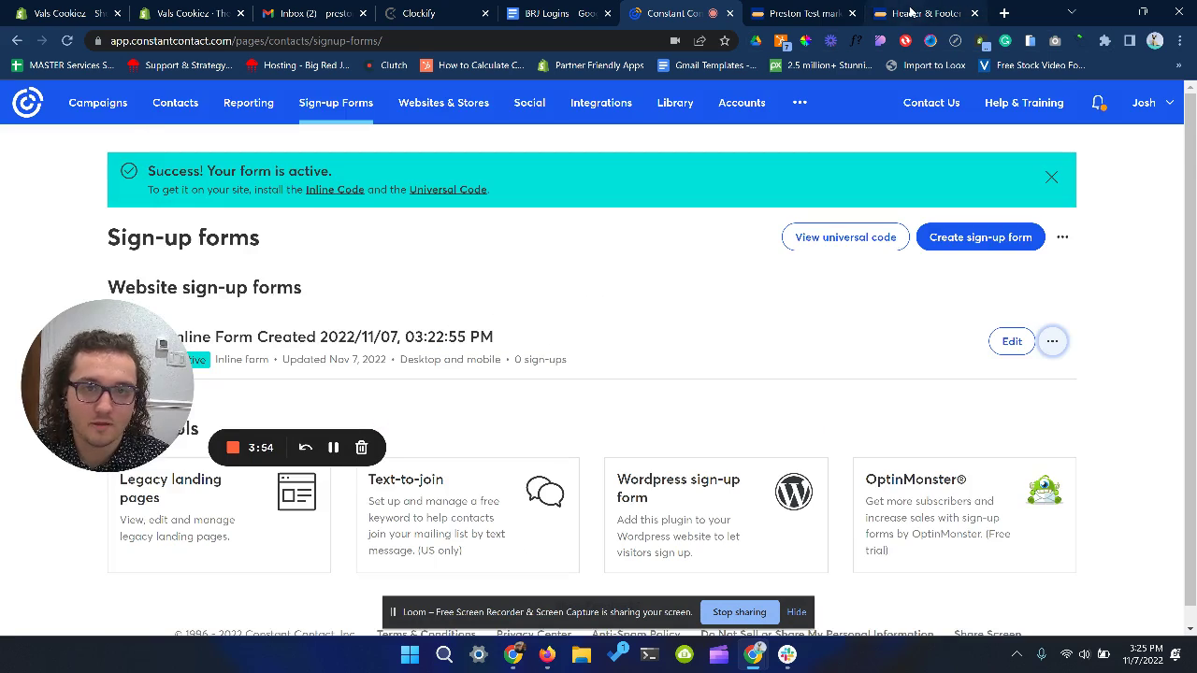
Step: Save the footer scripts, check the landing page preview, then return to Header & Footer
click(910, 11)
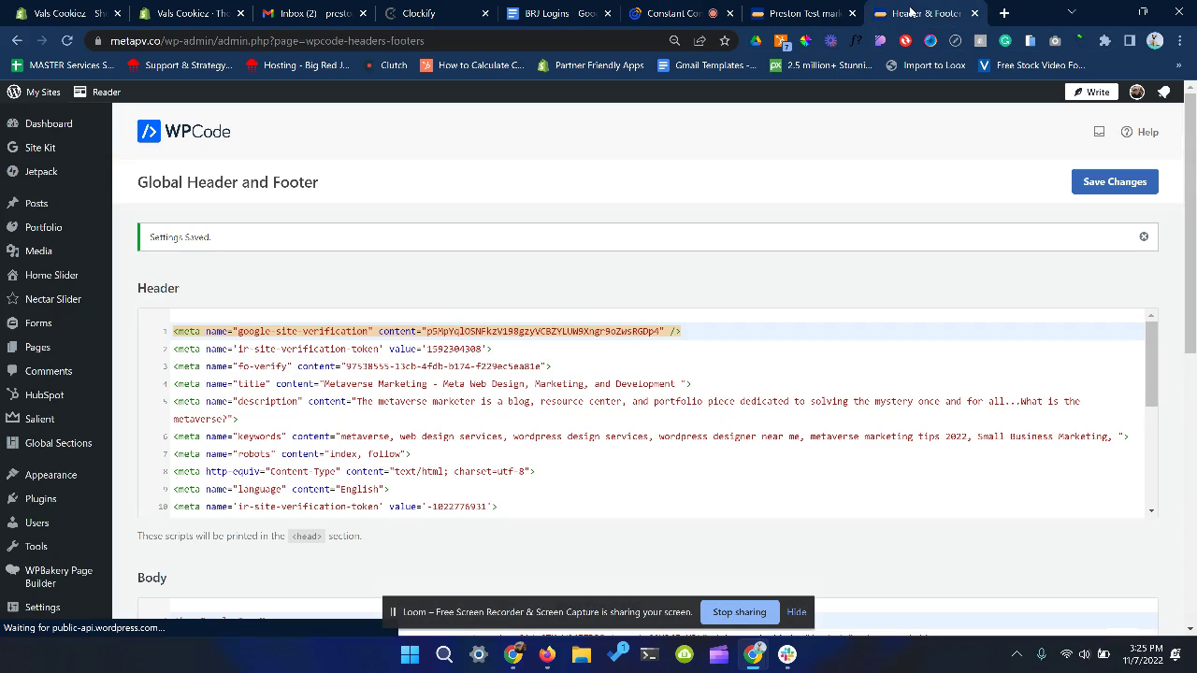
click(1118, 184)
click(793, 11)
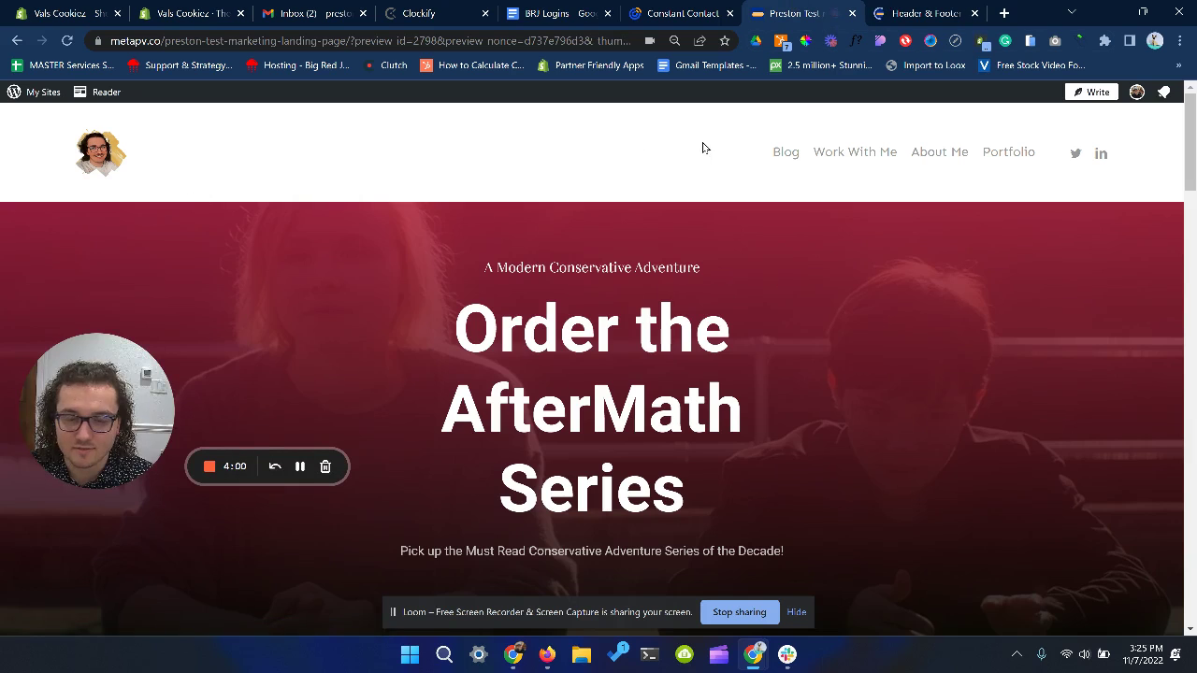
scroll(667, 322, down, 3)
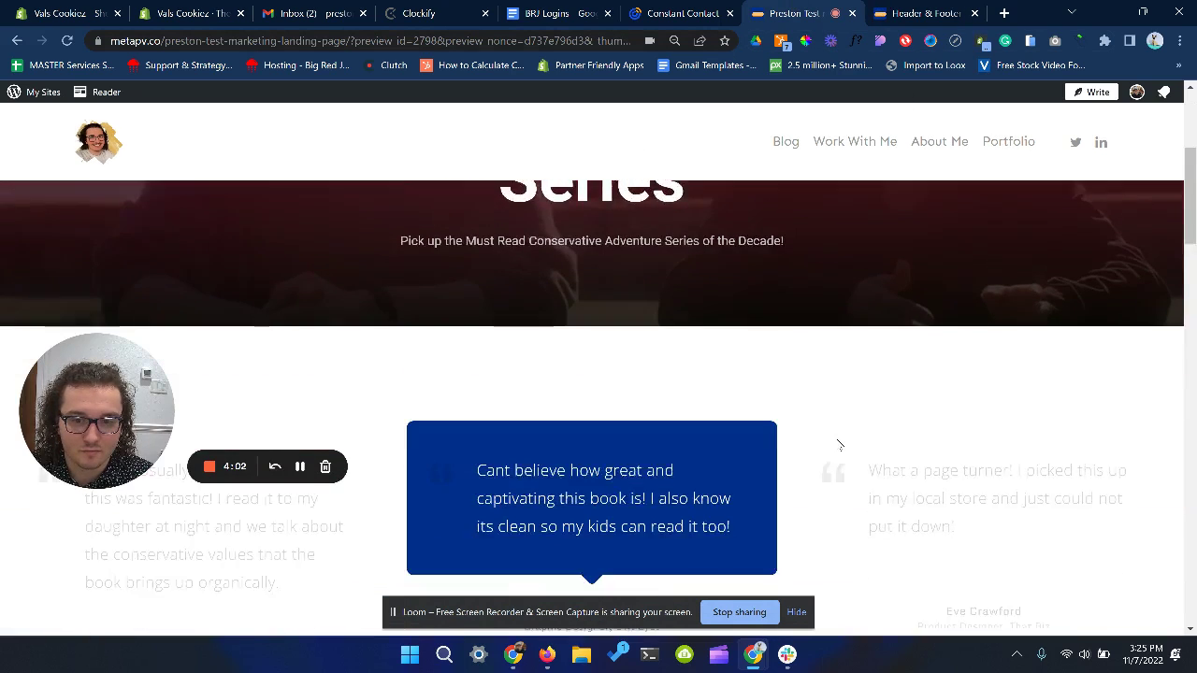
scroll(615, 364, up, 3)
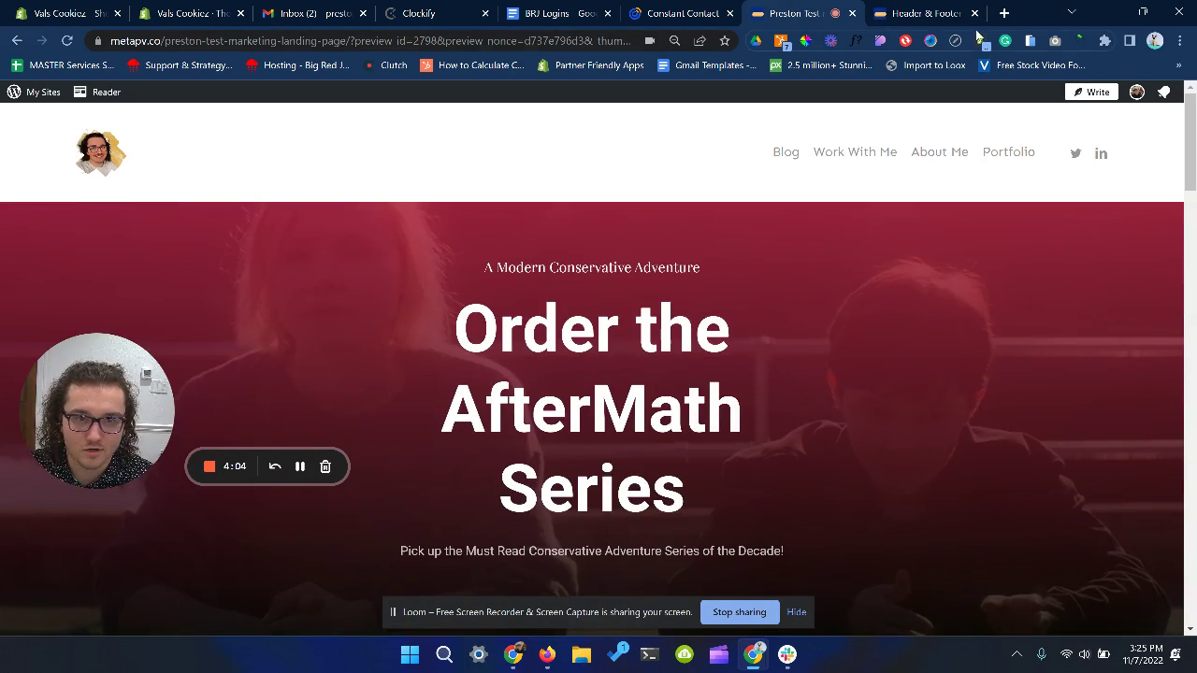
scroll(891, 431, down, 4)
scroll(892, 431, up, 3)
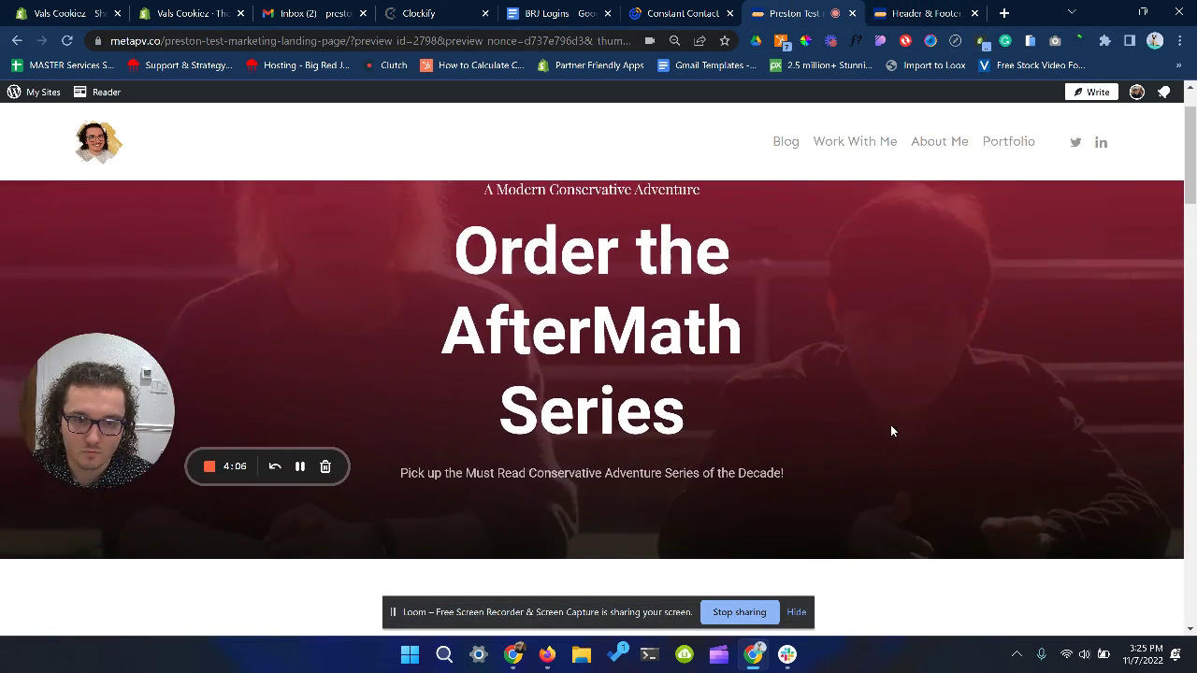
scroll(890, 424, up, 1)
scroll(332, 281, down, 3)
scroll(332, 281, up, 3)
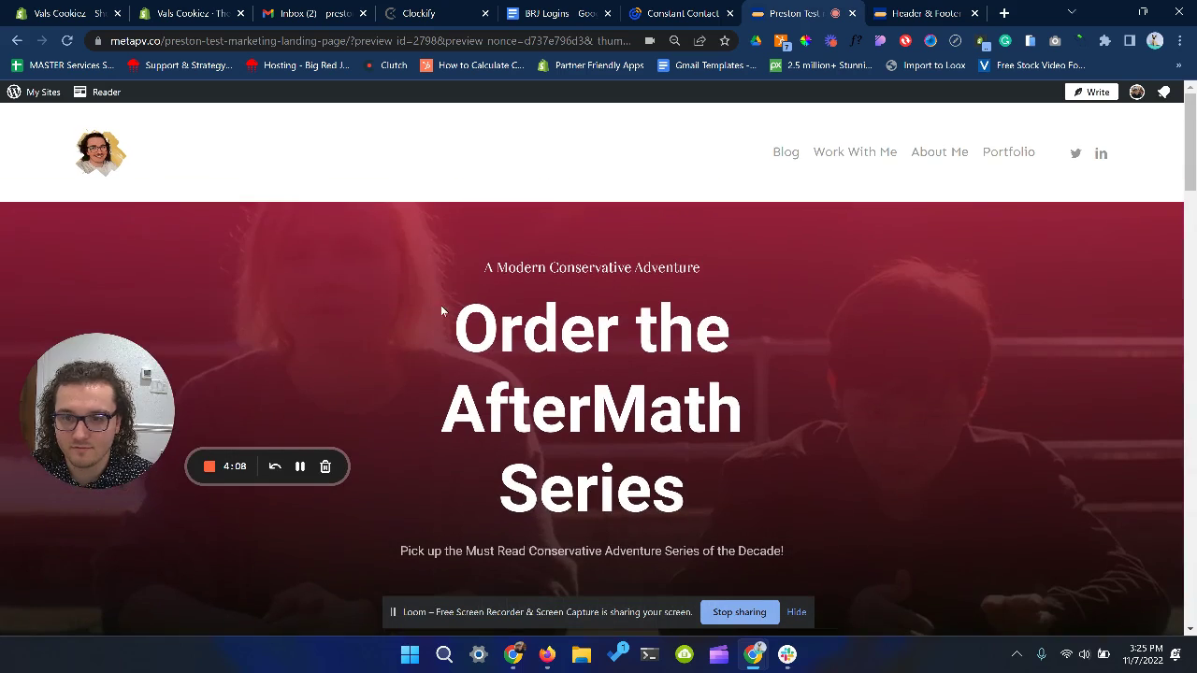
click(928, 15)
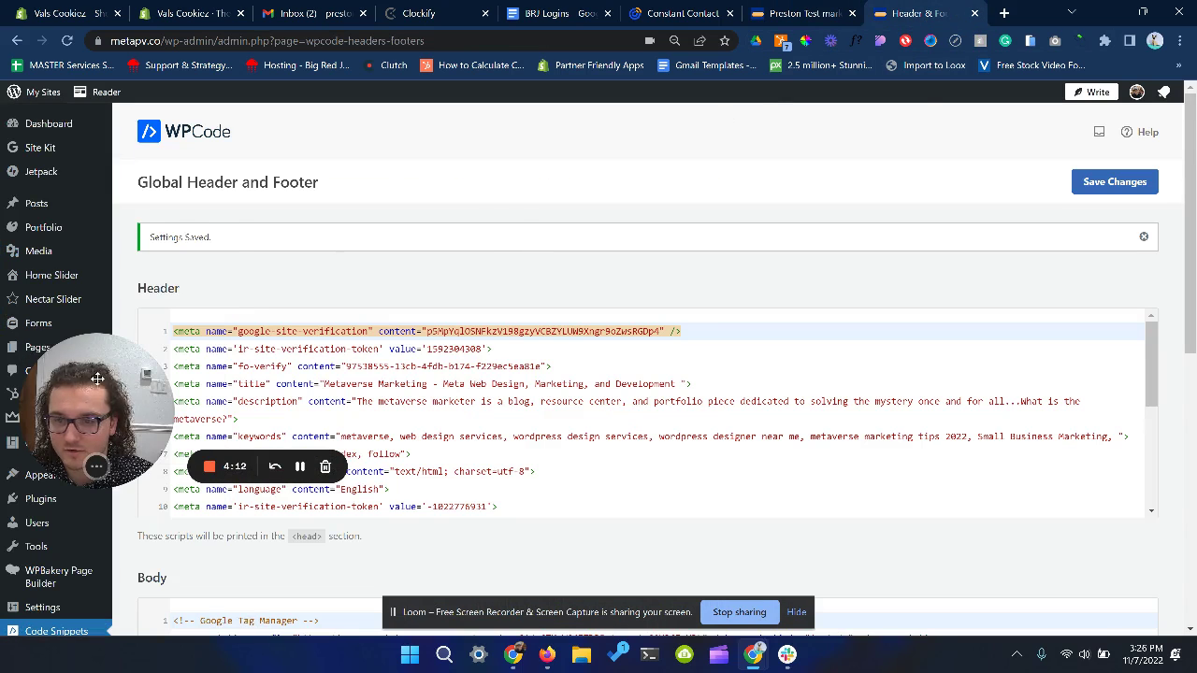
Step: Search Pages for 'test' and open the test marketing landing page for editing
drag(98, 378, 96, 519)
click(38, 347)
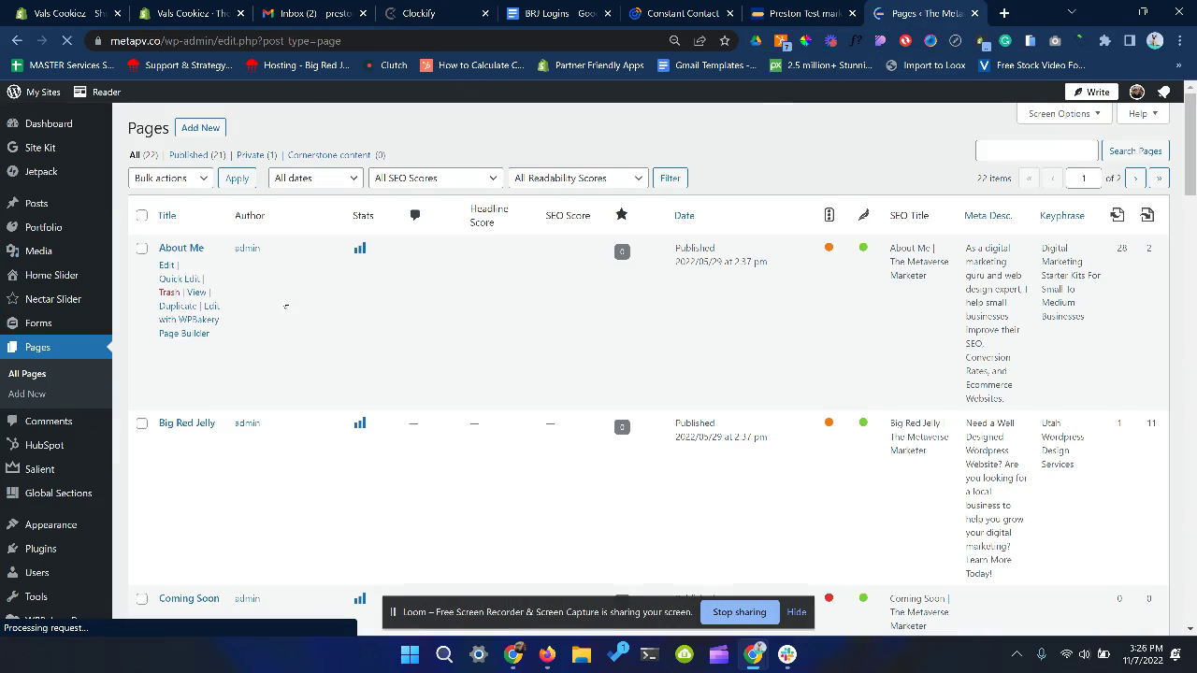
click(1058, 150)
text(test)
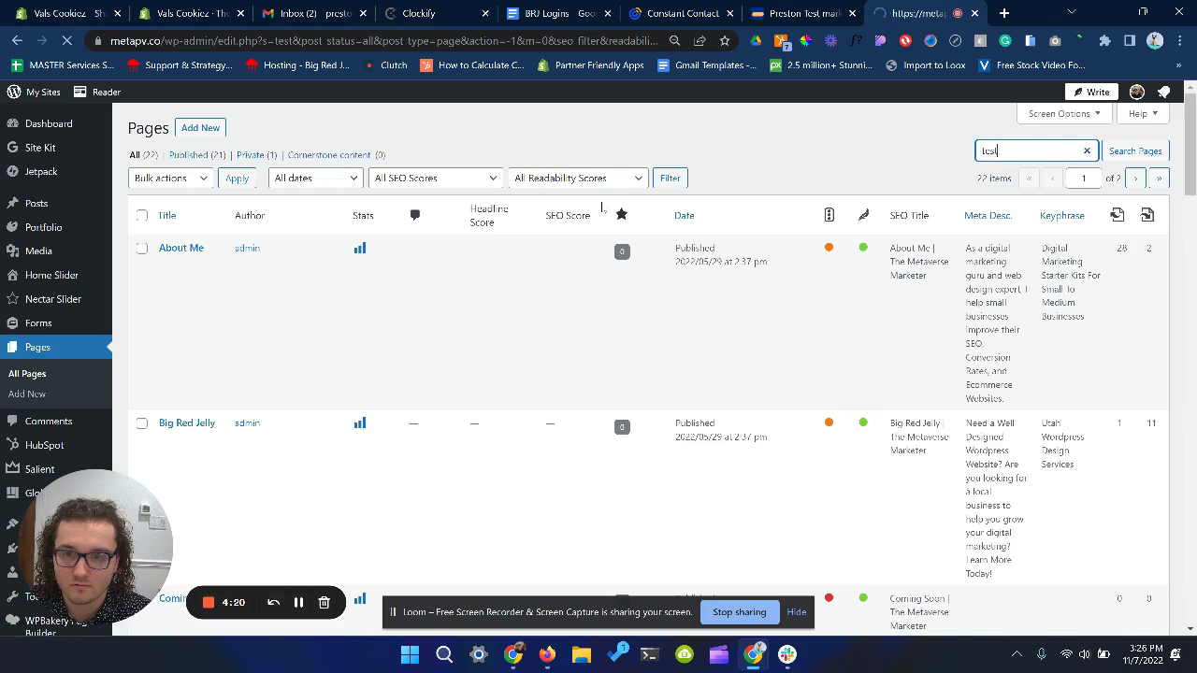
scroll(212, 421, down, 6)
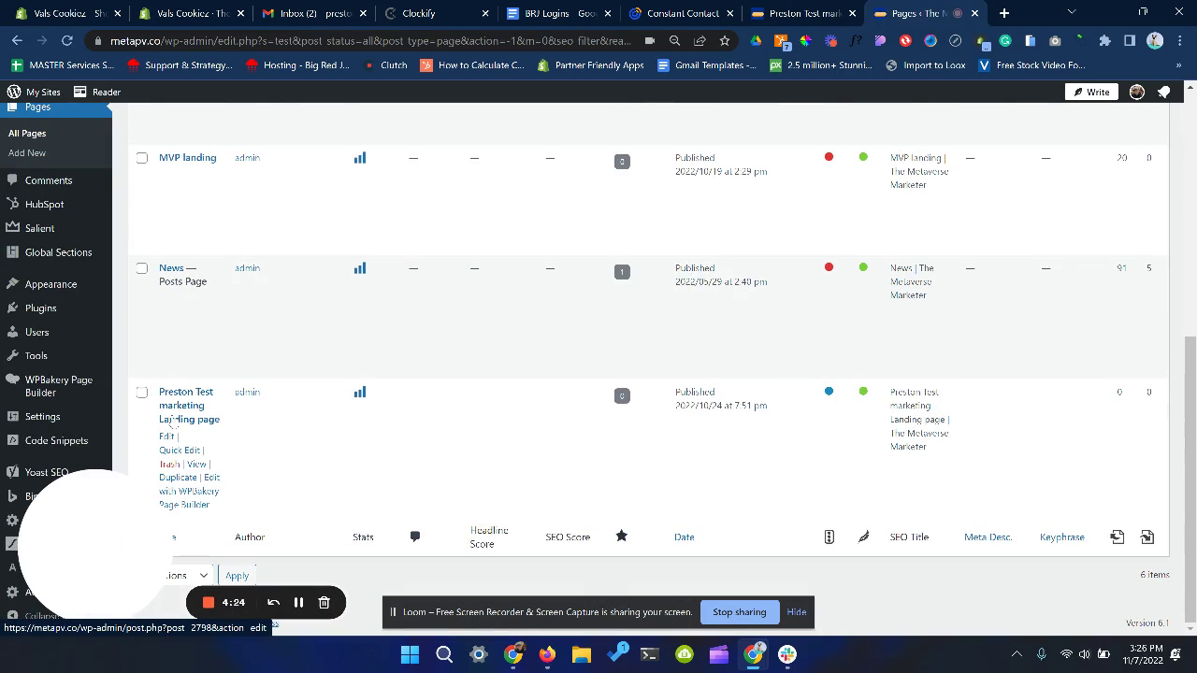
click(174, 410)
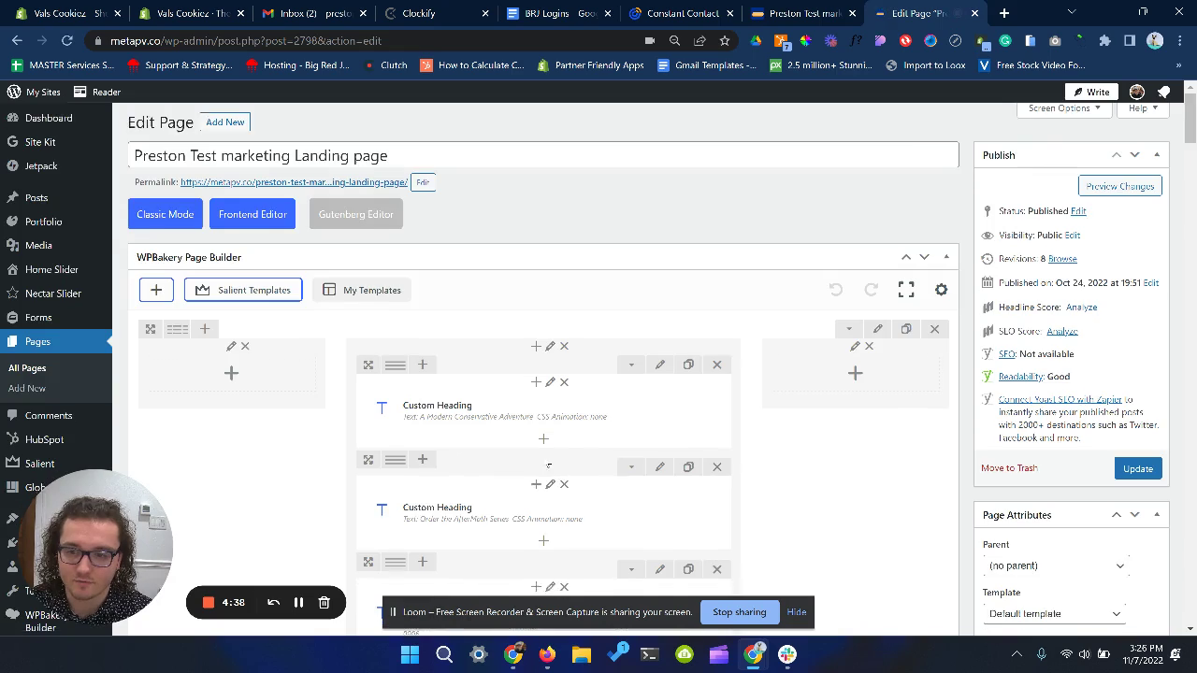
Step: Replace the Raw HTML element's code with the inline form embed code and update the page
scroll(552, 478, down, 6)
scroll(562, 423, up, 1)
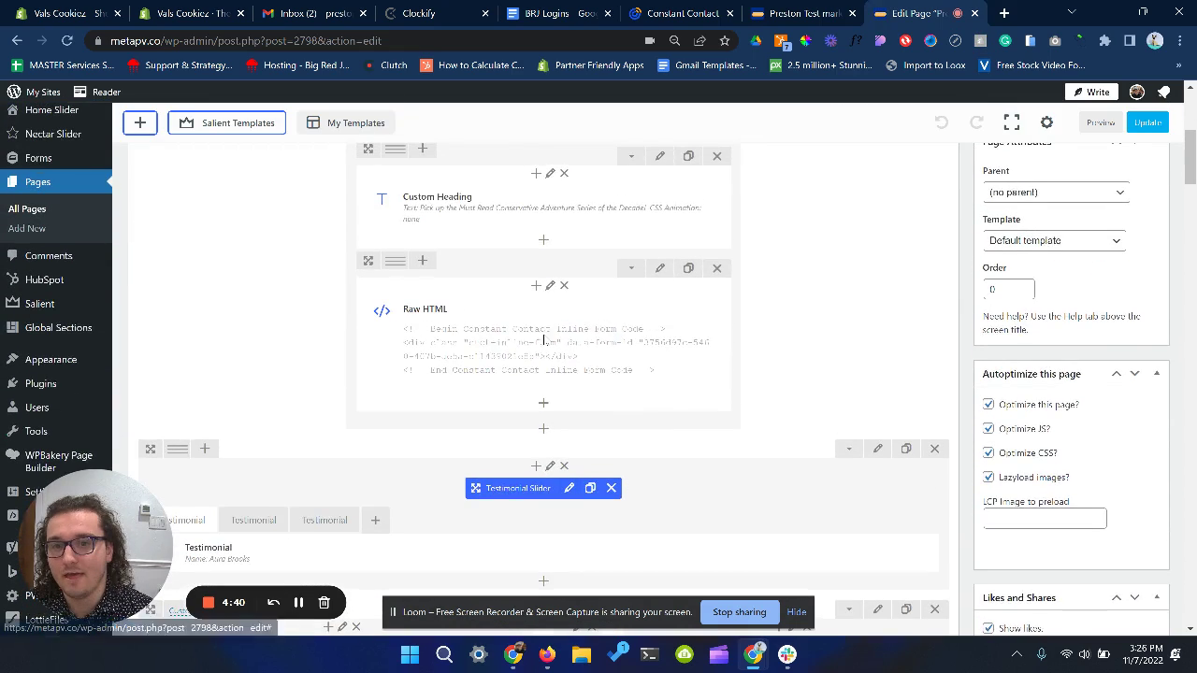
click(556, 346)
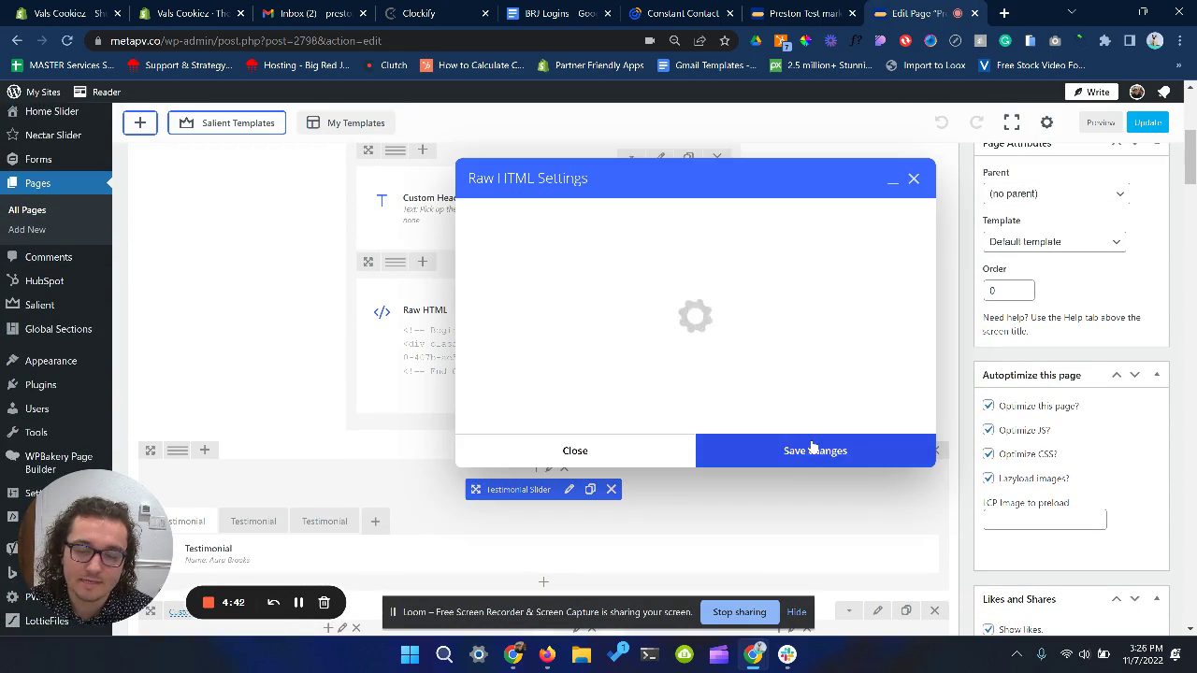
drag(772, 342, 450, 256)
key(ctrl+v)
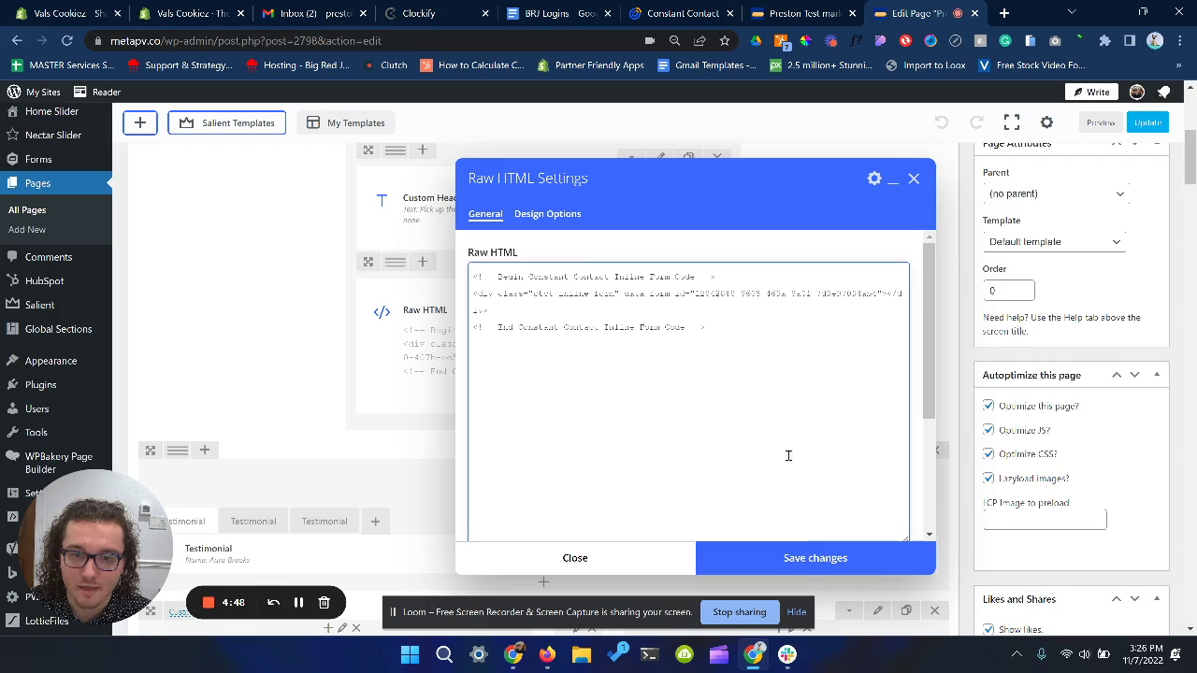
click(708, 312)
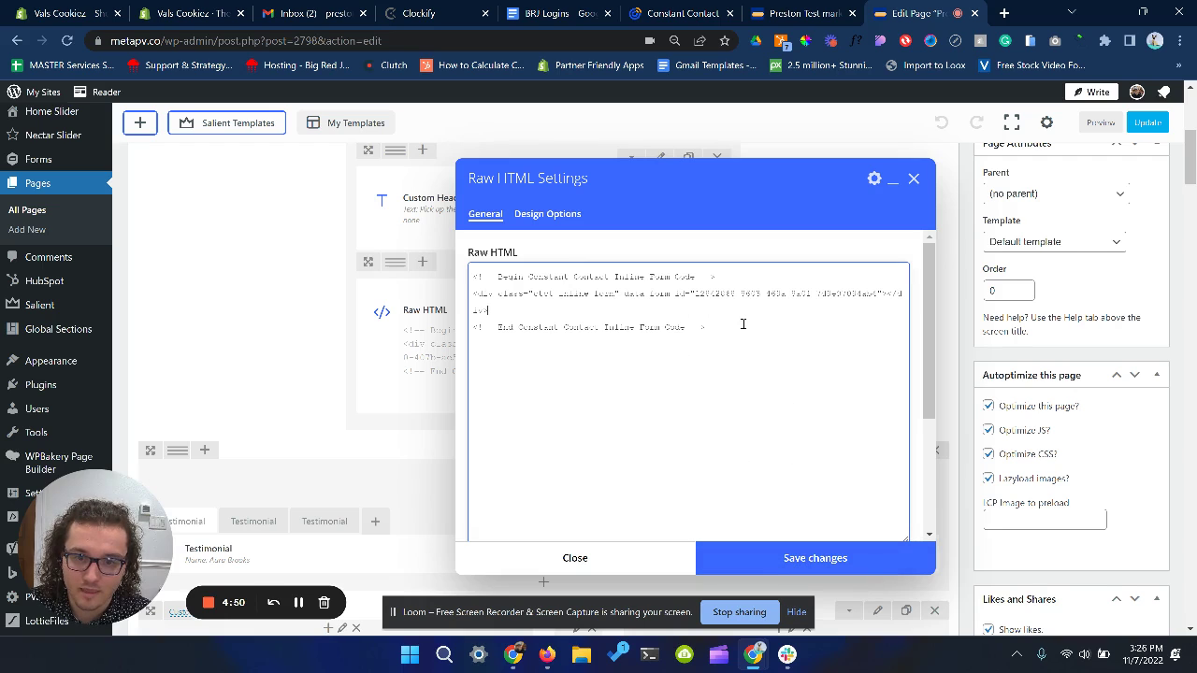
click(815, 559)
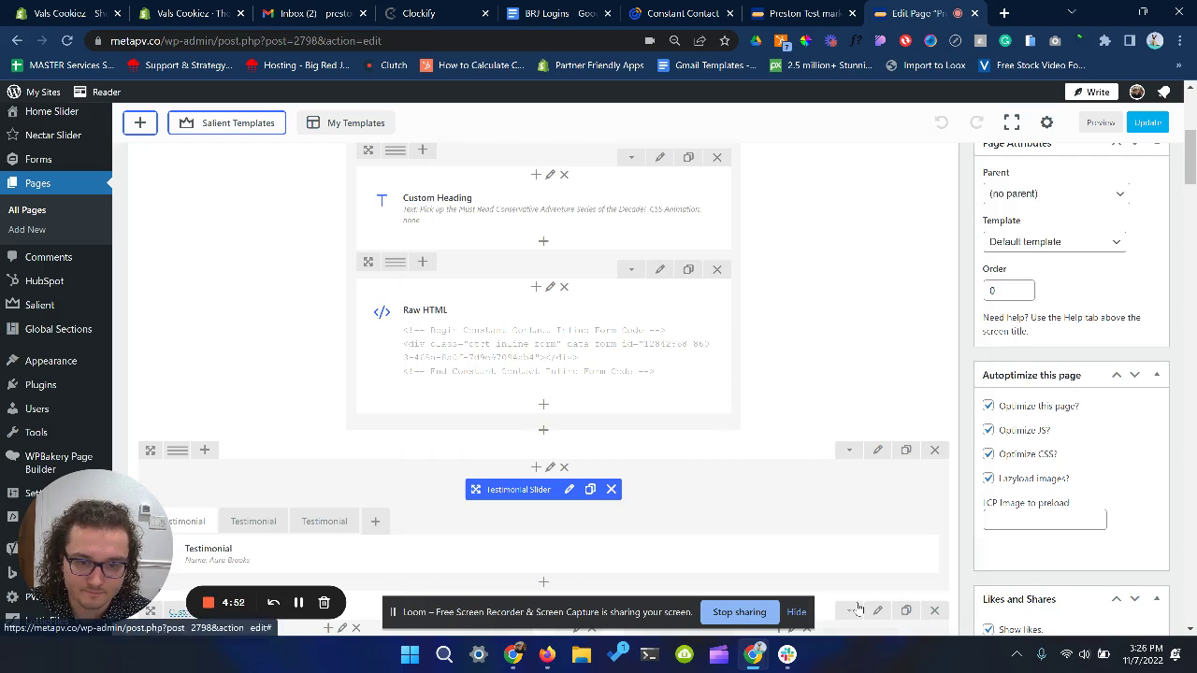
scroll(989, 216, up, 2)
scroll(988, 216, up, 3)
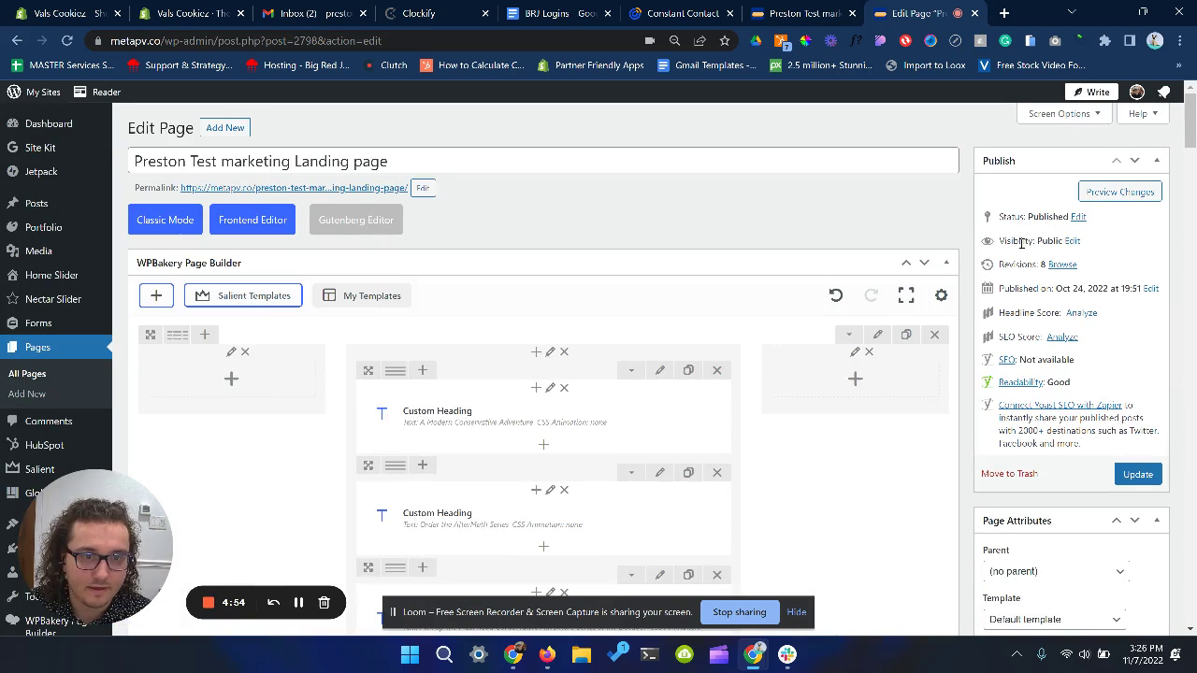
click(1138, 474)
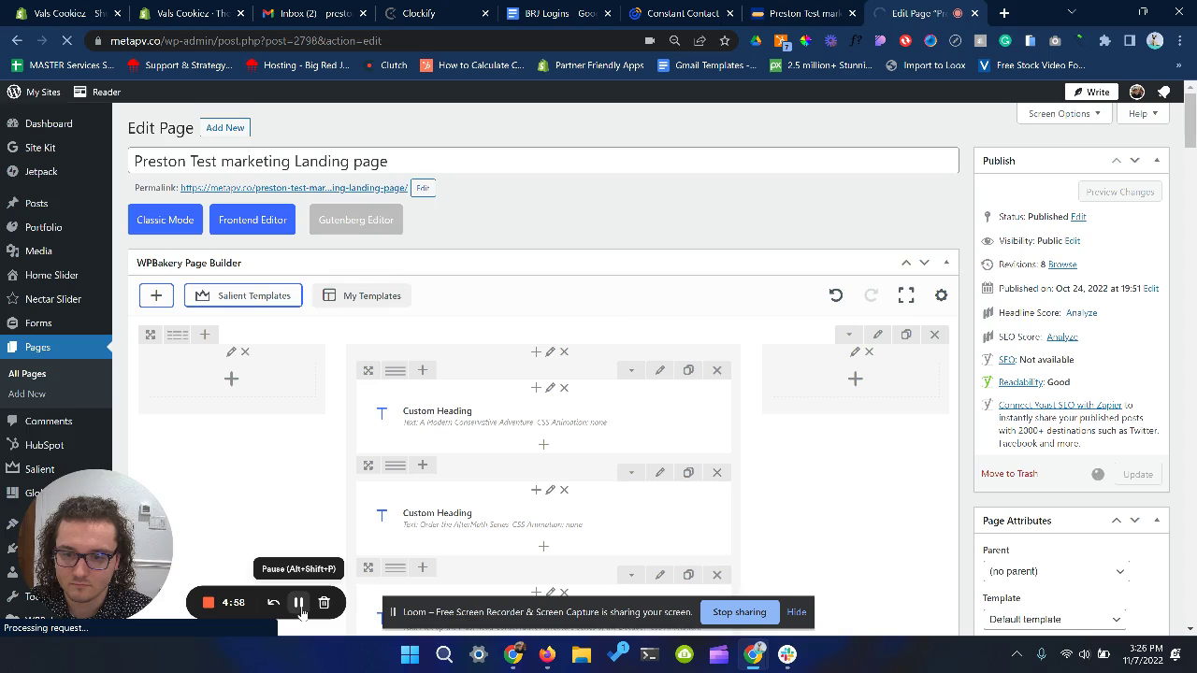
Step: Scroll the landing page preview to inspect the 'Sign up for updates!' form's Email, name and Phone fields
scroll(752, 445, down, 5)
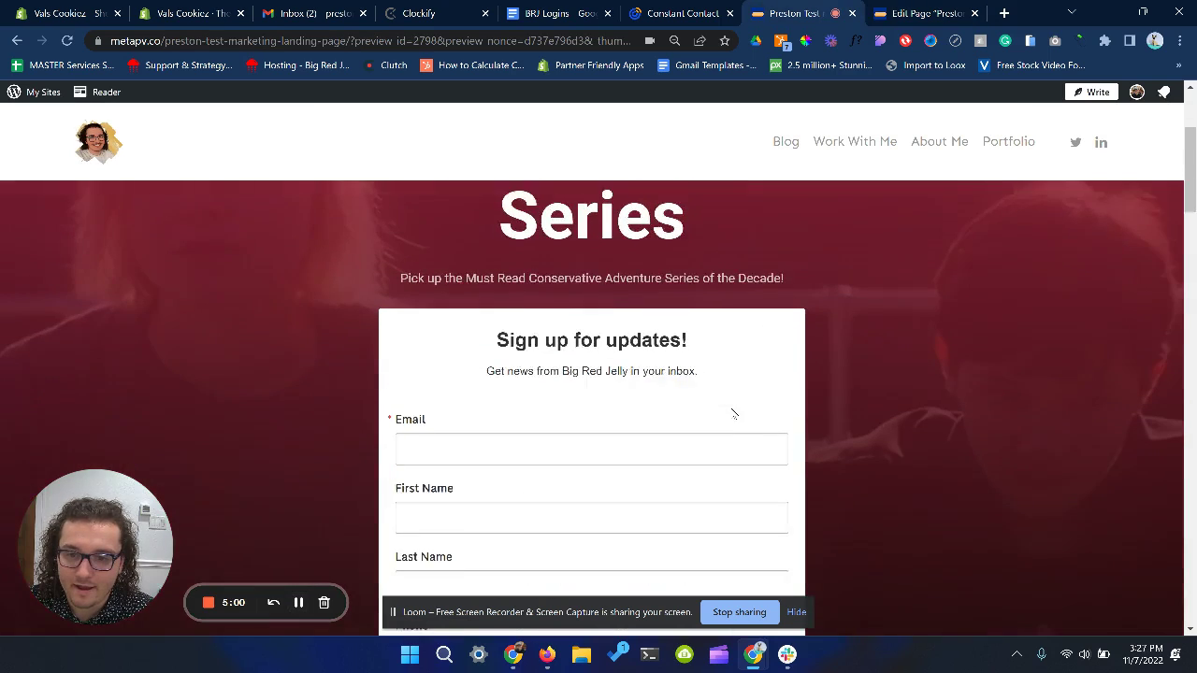
scroll(726, 432, down, 1)
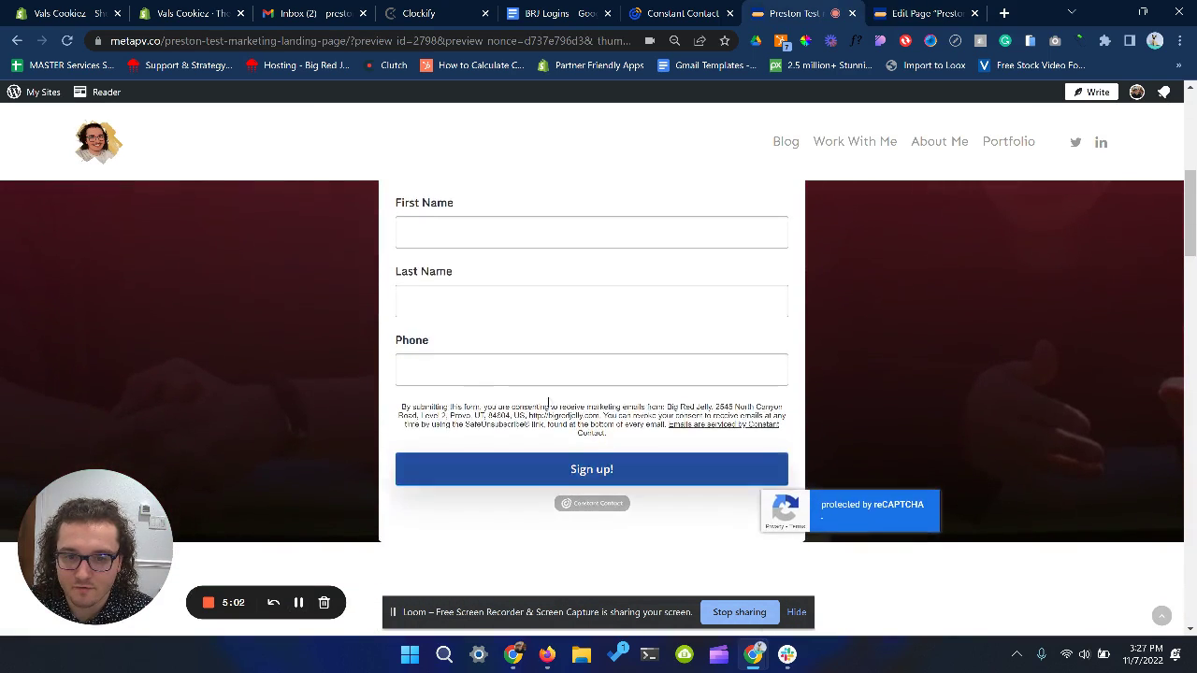
scroll(642, 452, up, 6)
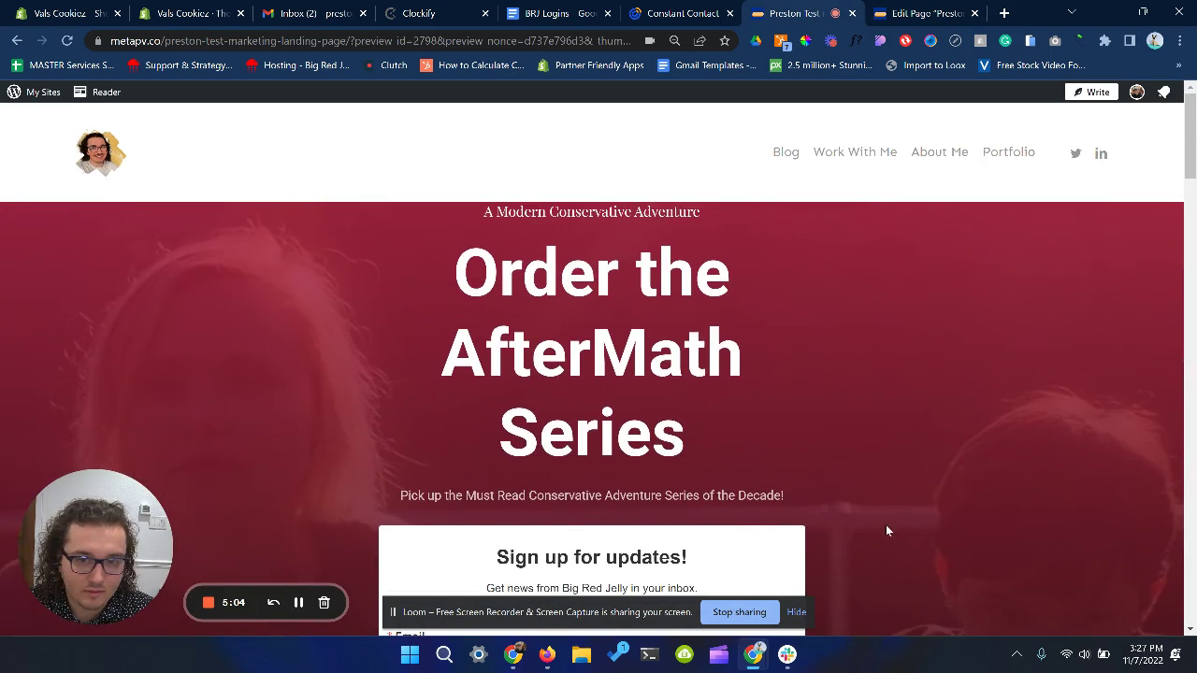
scroll(898, 514, down, 3)
scroll(909, 503, up, 3)
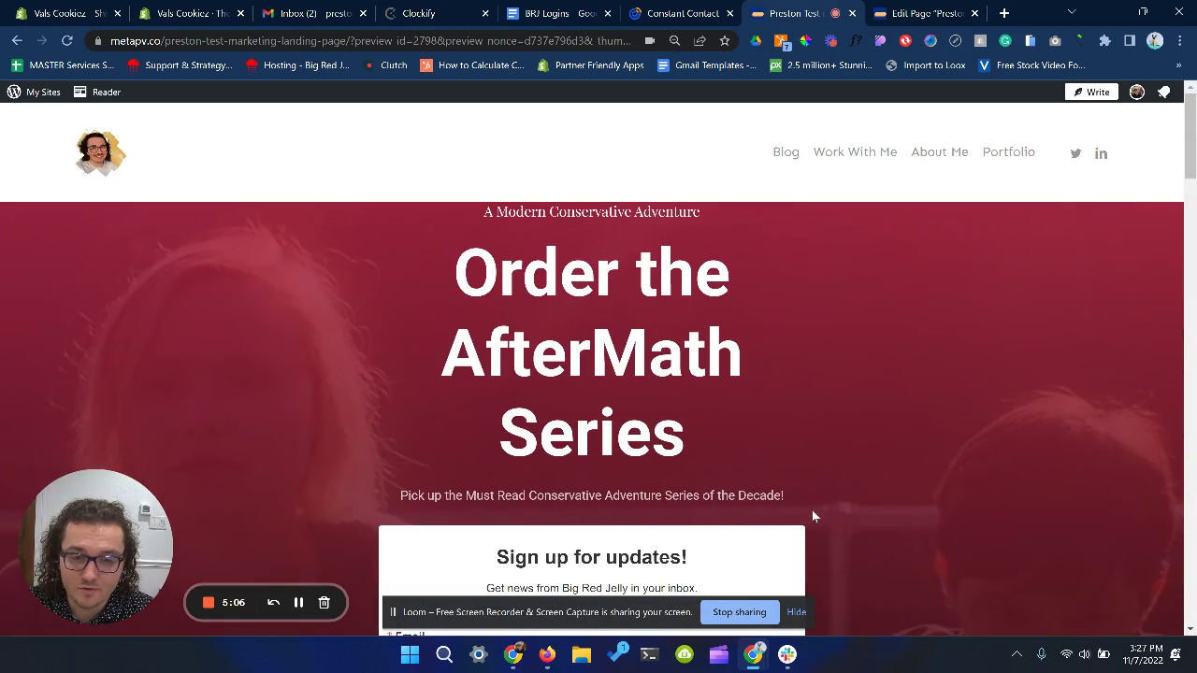
scroll(863, 507, down, 6)
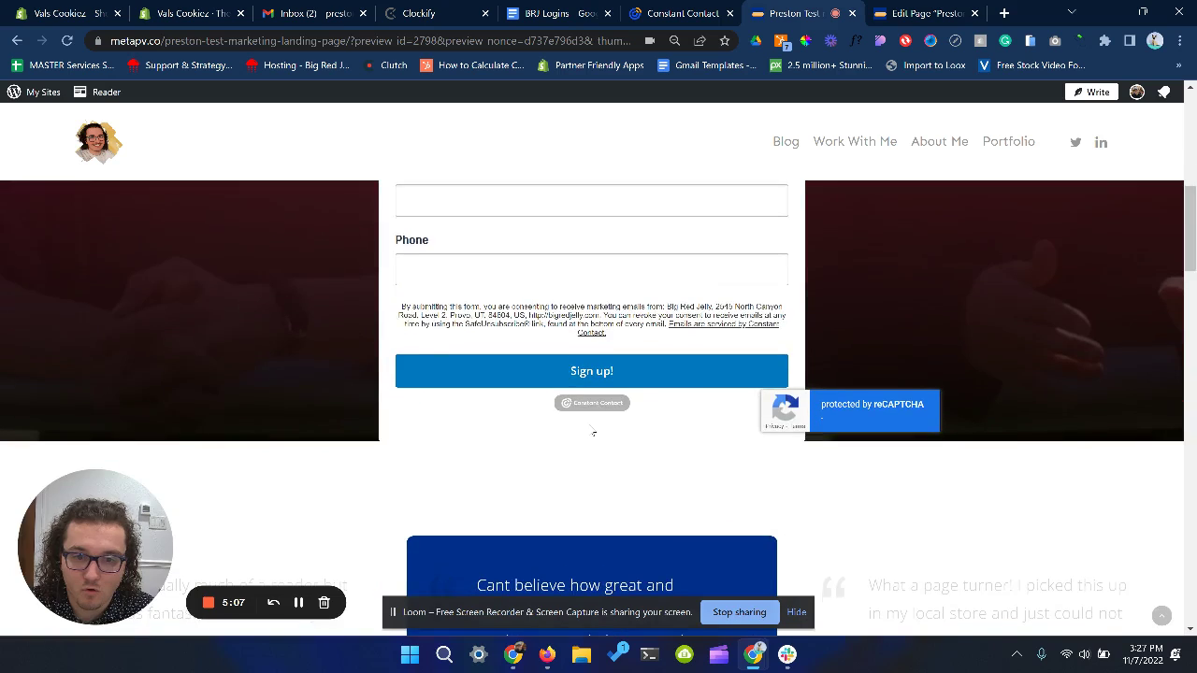
scroll(593, 432, up, 6)
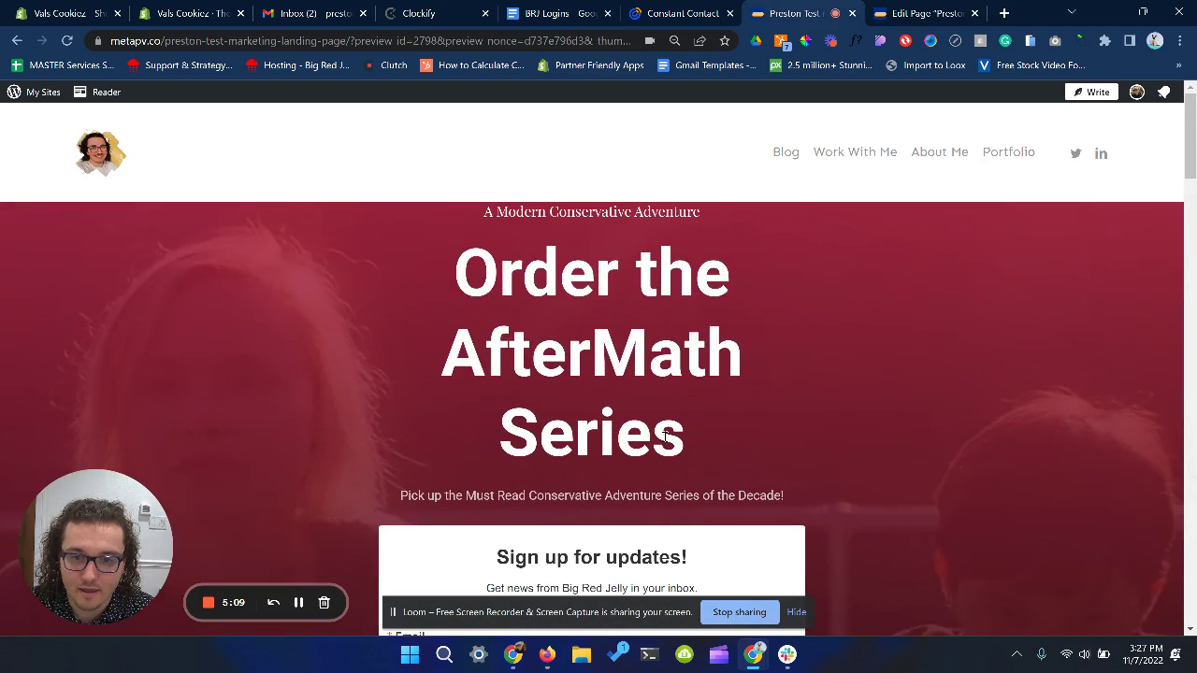
scroll(665, 436, down, 3)
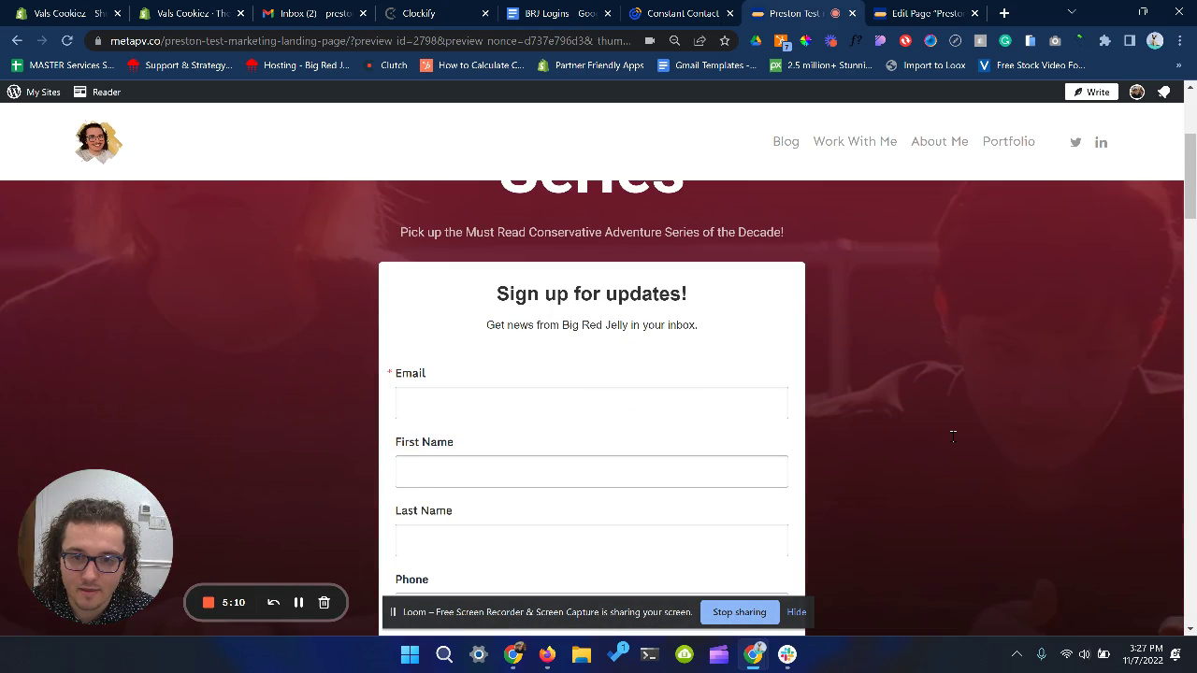